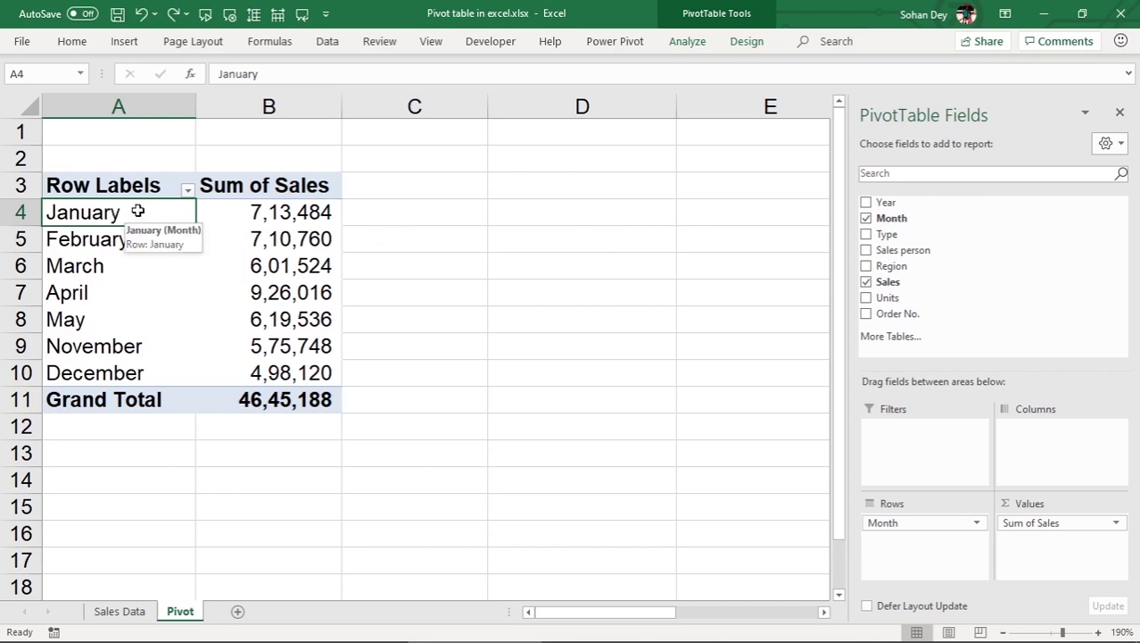
Step: Review the January–December pivot rows and sales totals, then move to the Sales Data sheet
left_click_drag(137, 211, 141, 366)
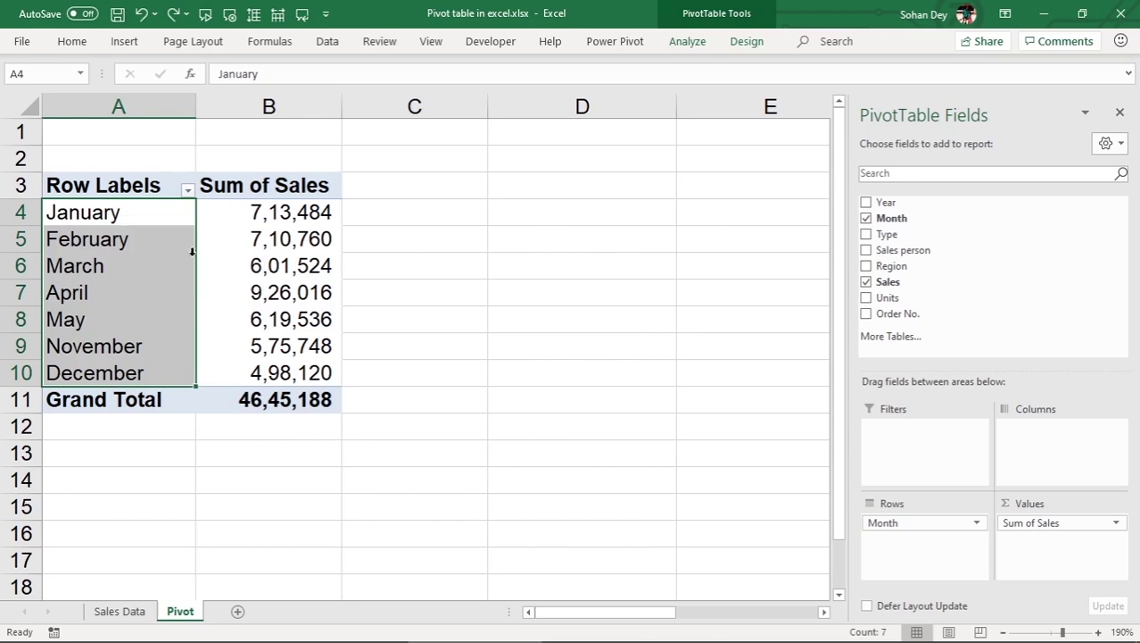
left_click_drag(308, 214, 298, 369)
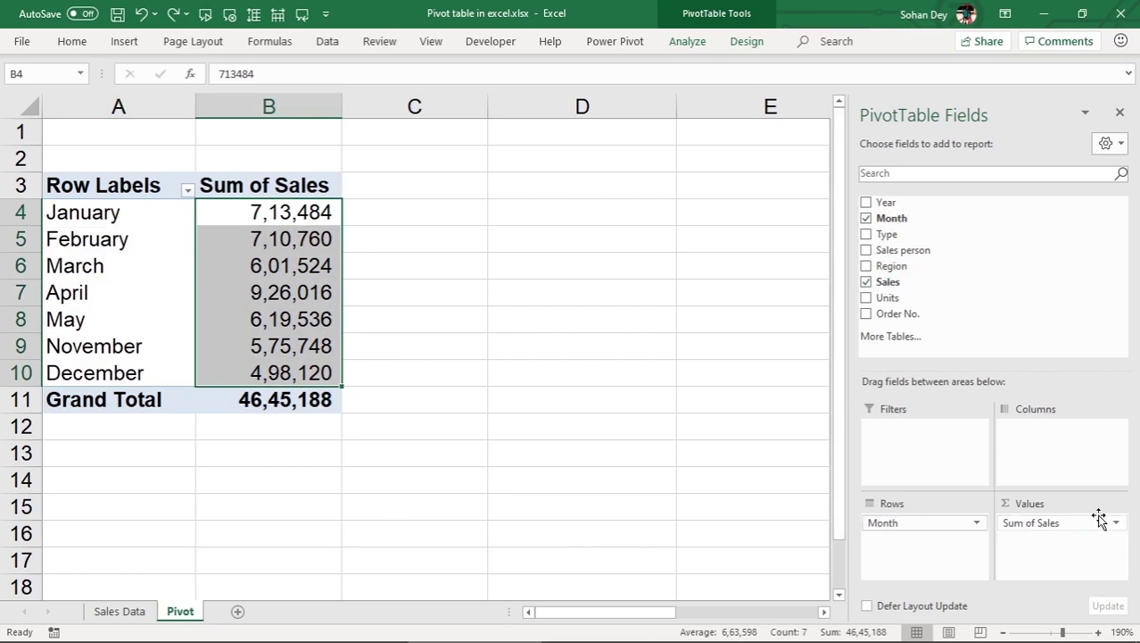
left_click(399, 366)
left_click(114, 239)
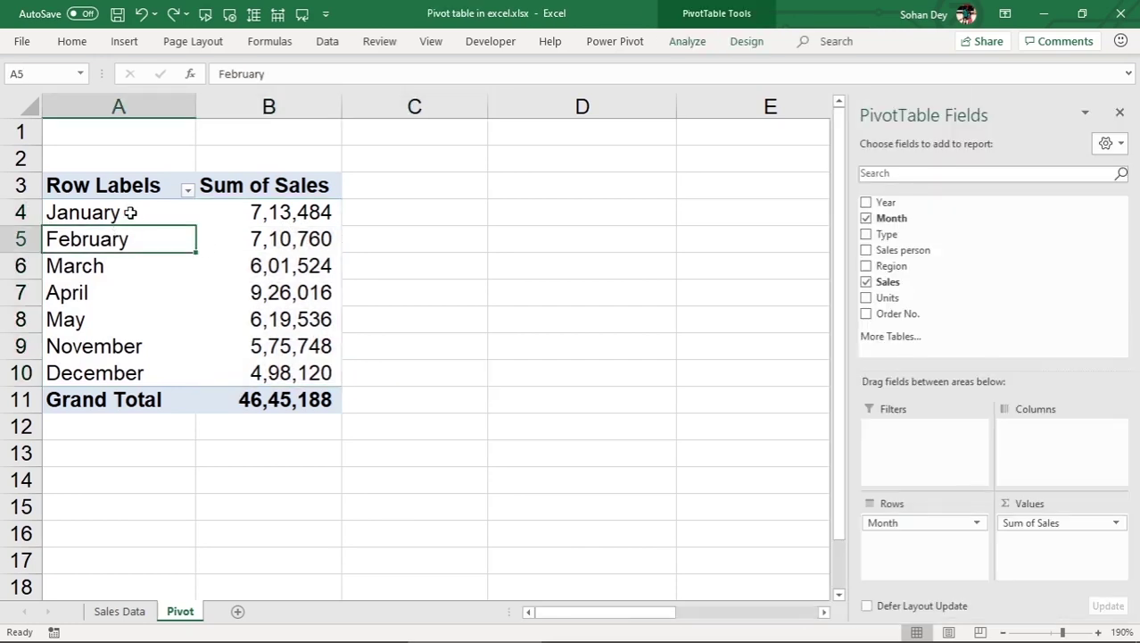
left_click_drag(125, 213, 368, 388)
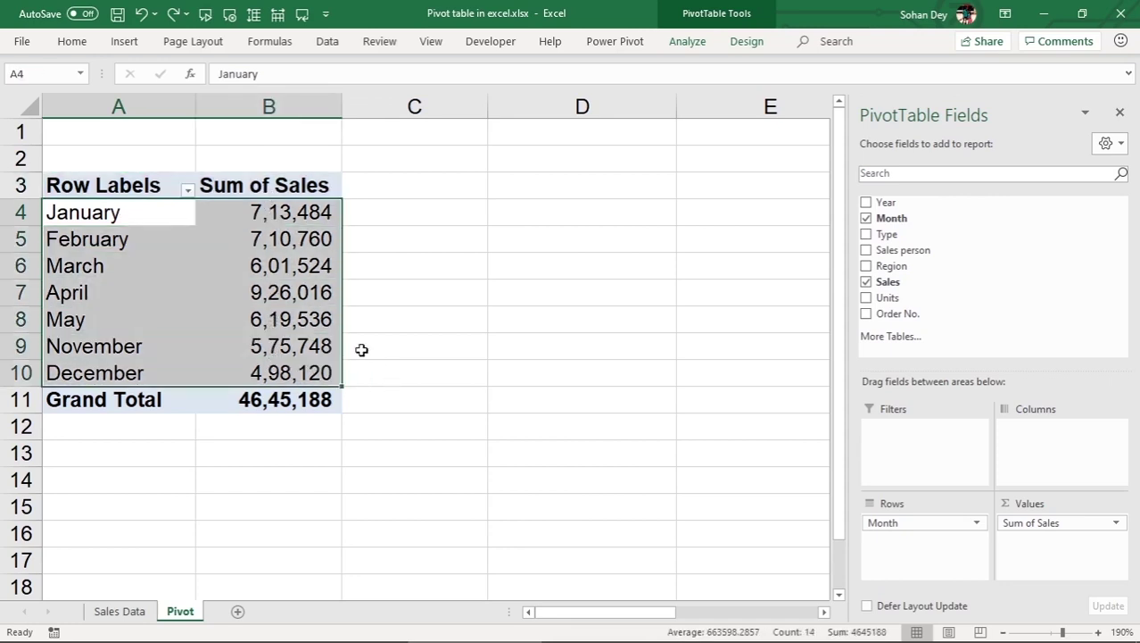
left_click(121, 222)
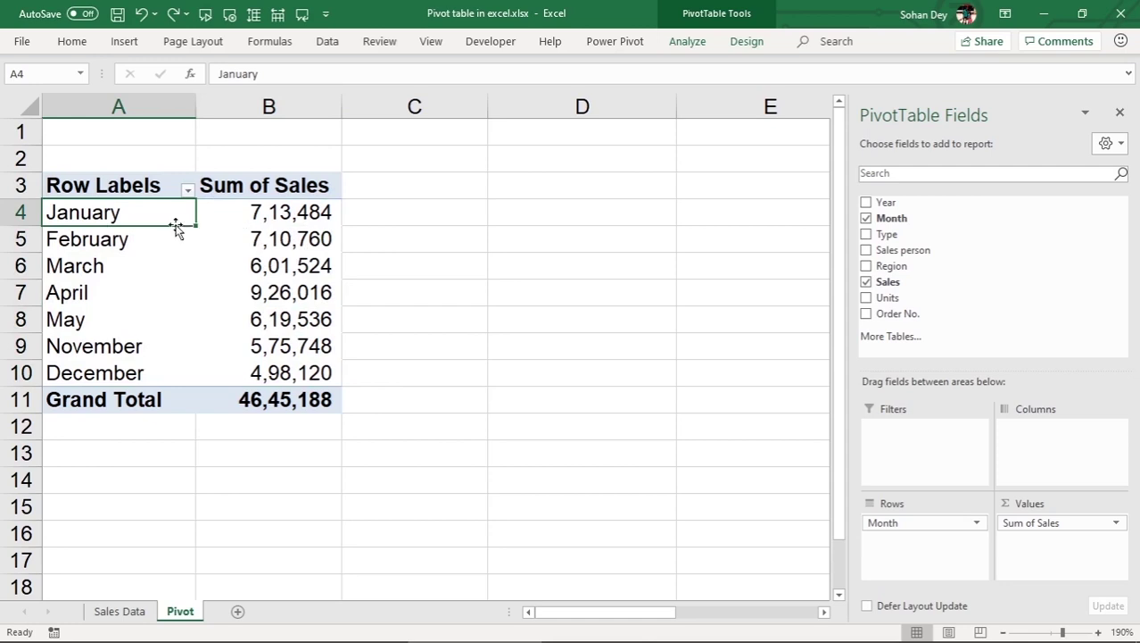
left_click(259, 211)
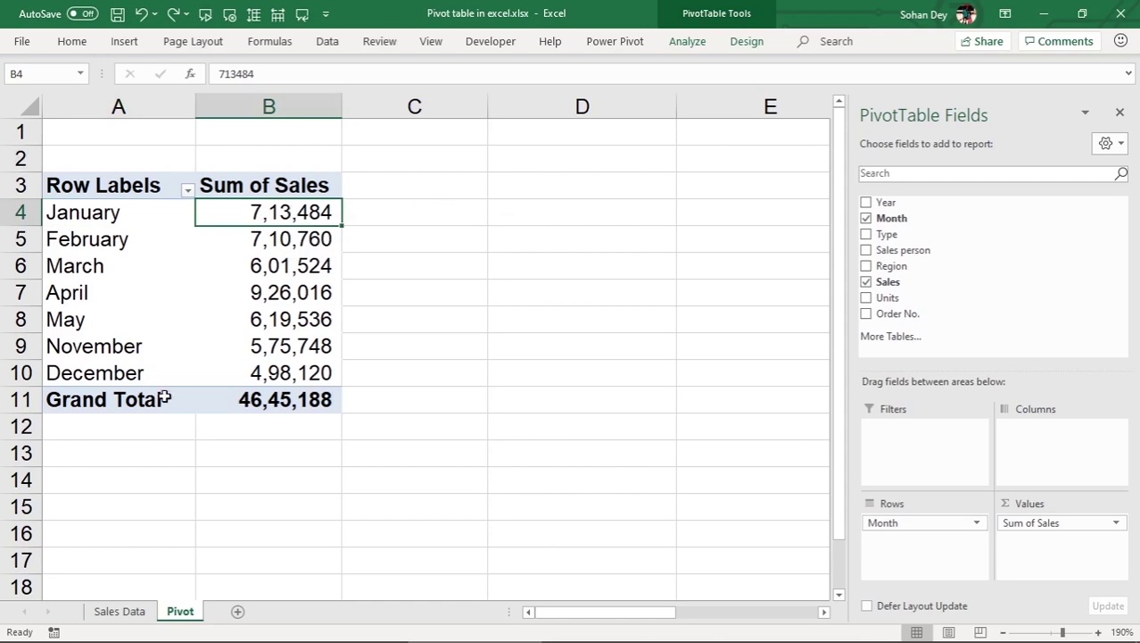
left_click(113, 612)
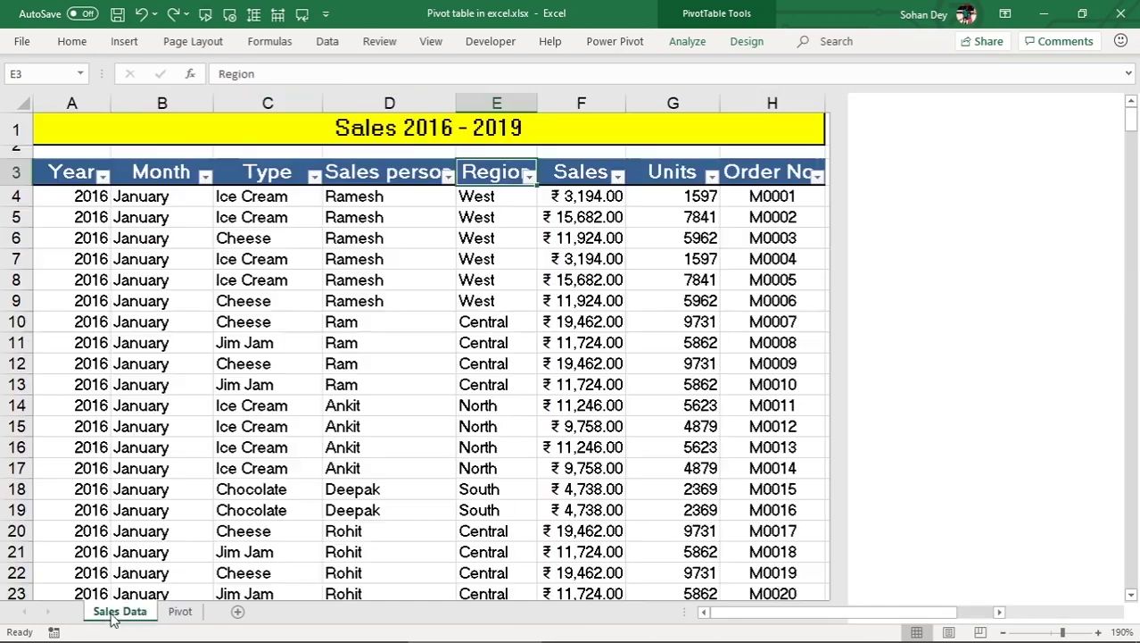
Step: Filter the Month column of Sales Data to show only January
left_click(153, 171)
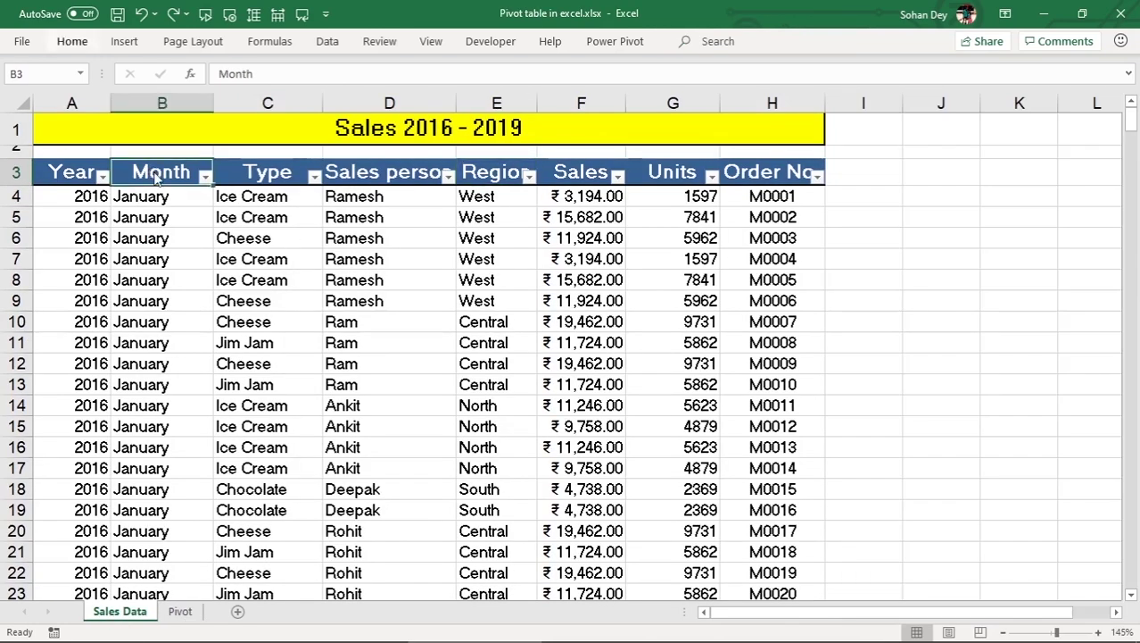
key("alt+Down")
key("Down")
key("Down")
key("Down")
key("Down")
key("space")
key("Down")
key("Down")
key("Down")
key("Down")
key("space")
key("Return")
key("Down")
Step: Select January's Sales values to confirm the 7,13,484 sum, then return to Pivot
key("ctrl+shift+Down")
key("ctrl+Up")
key("Right")
key("Right")
key("Right")
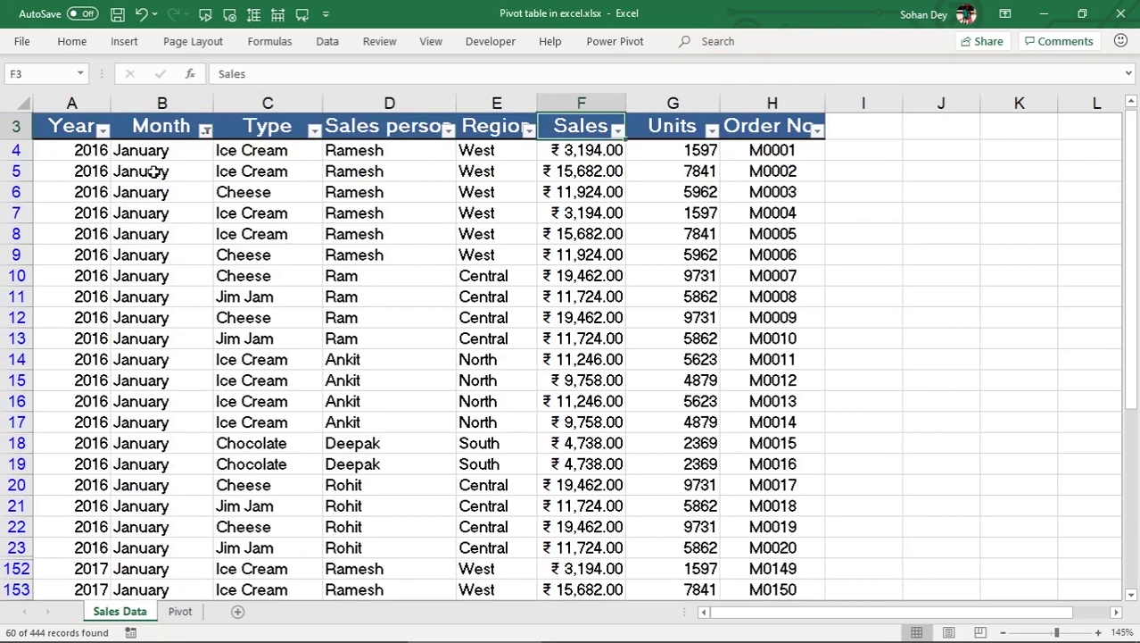
key("Down")
key("ctrl+shift+Down")
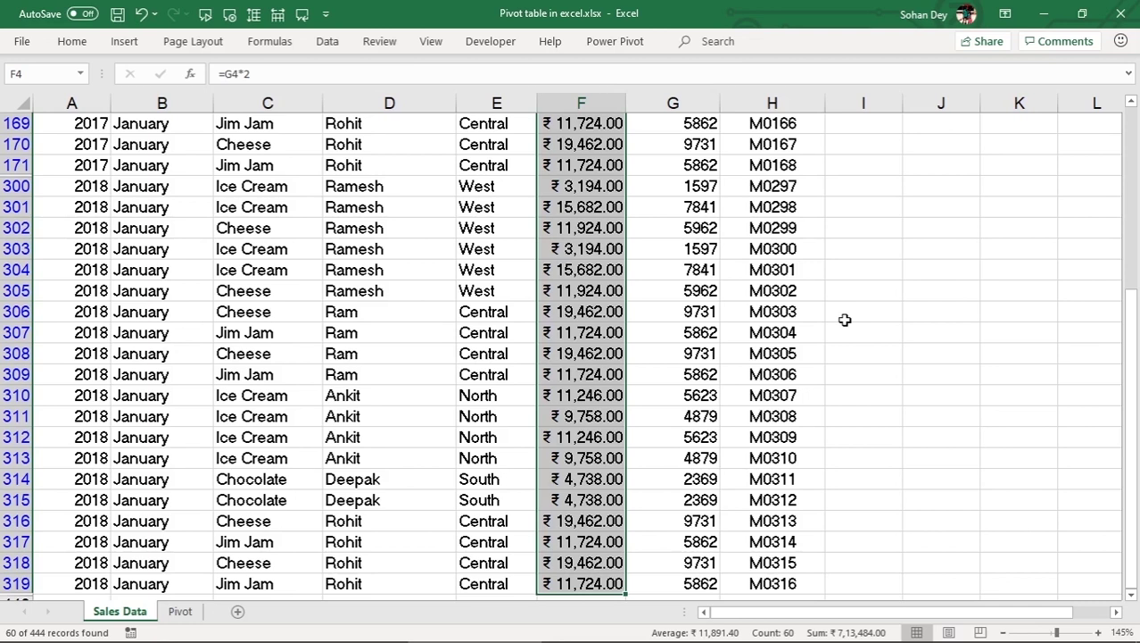
left_click(181, 612)
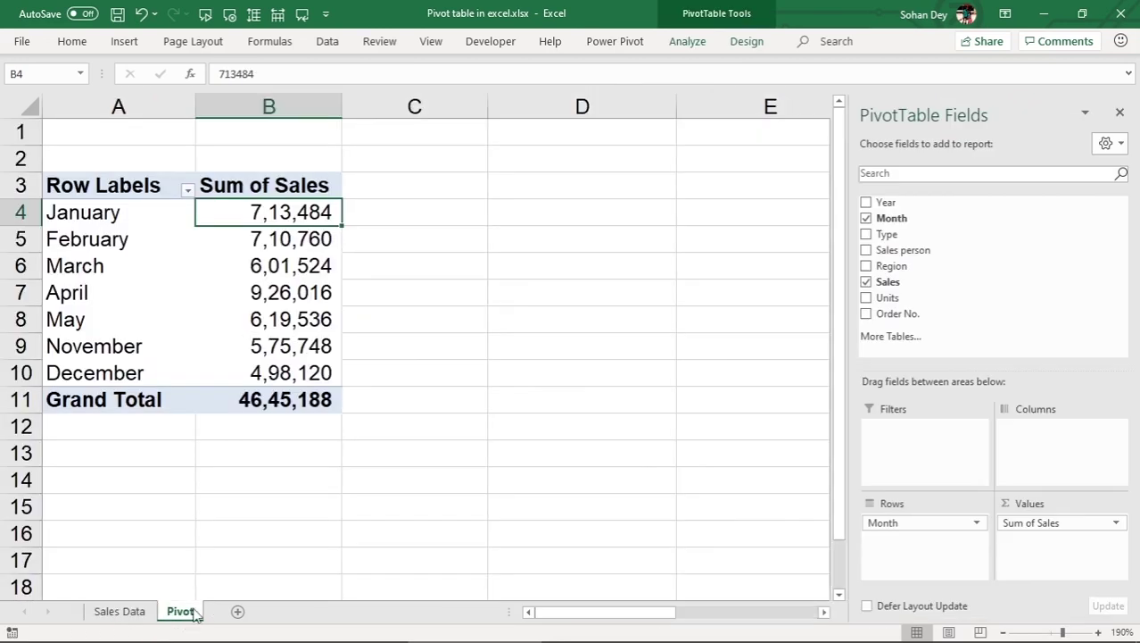
mouse_move(297, 212)
left_click_drag(84, 215, 214, 216)
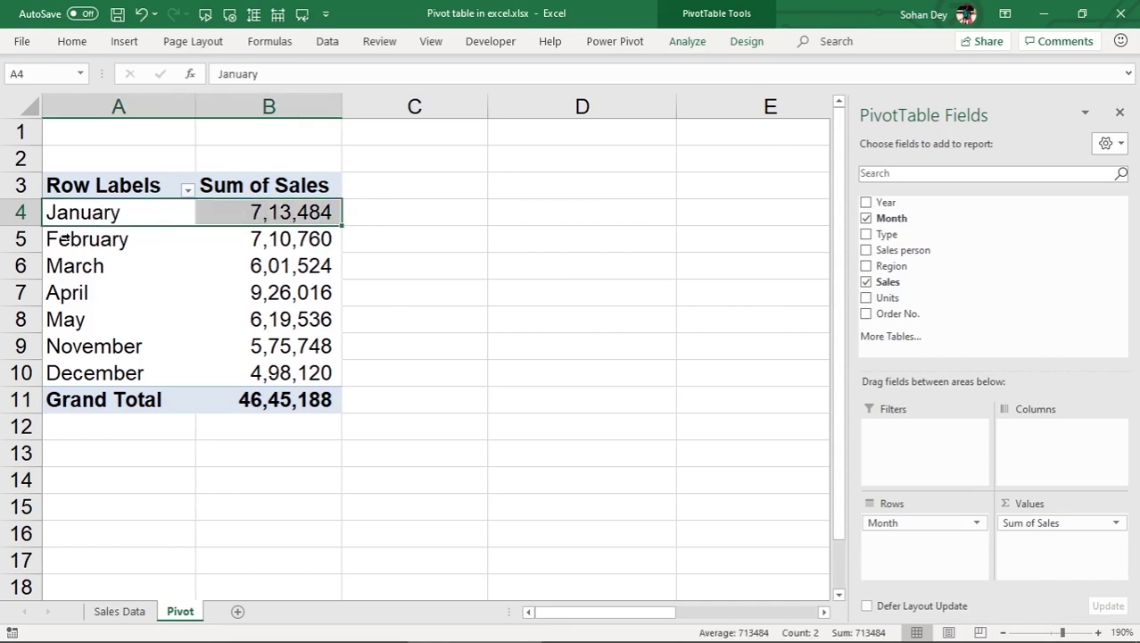
left_click(80, 245)
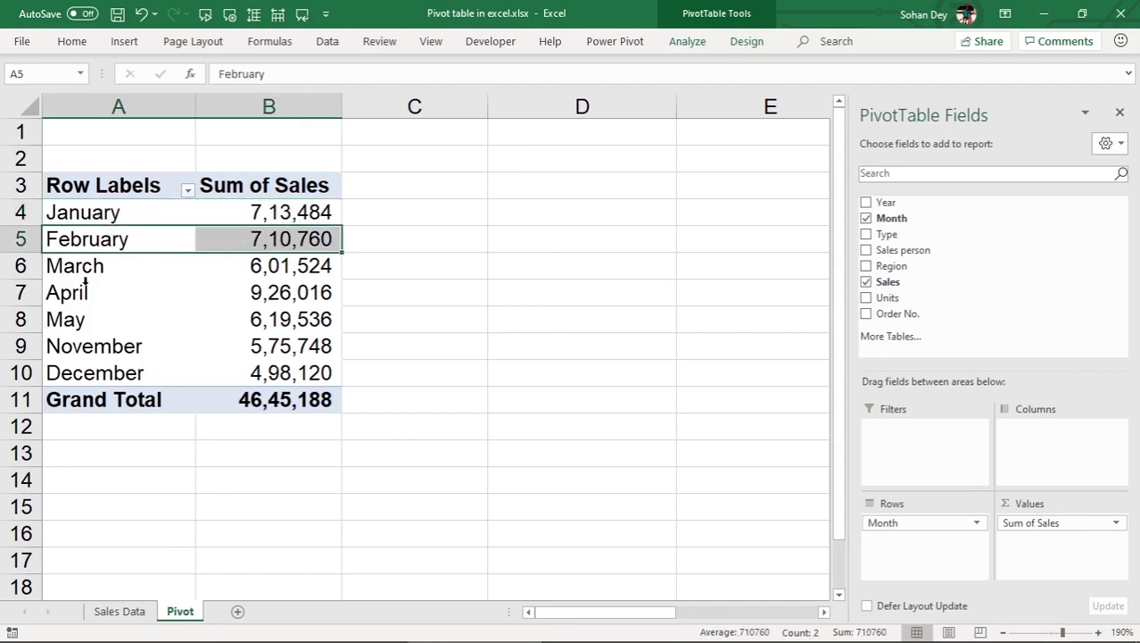
left_click(57, 266)
left_click(69, 295)
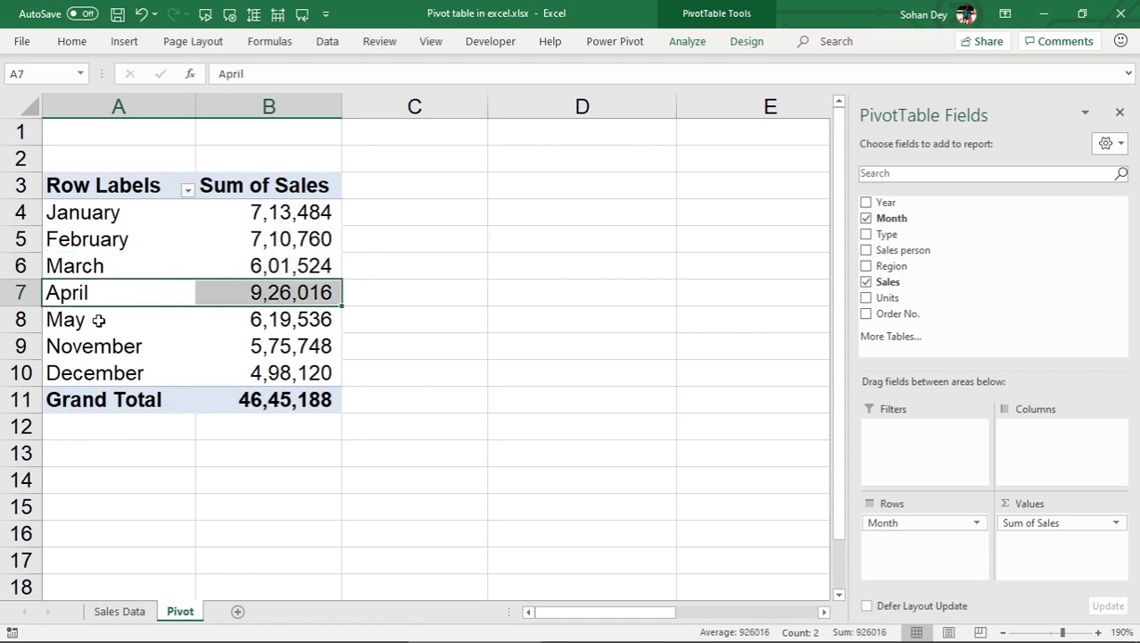
left_click(229, 217)
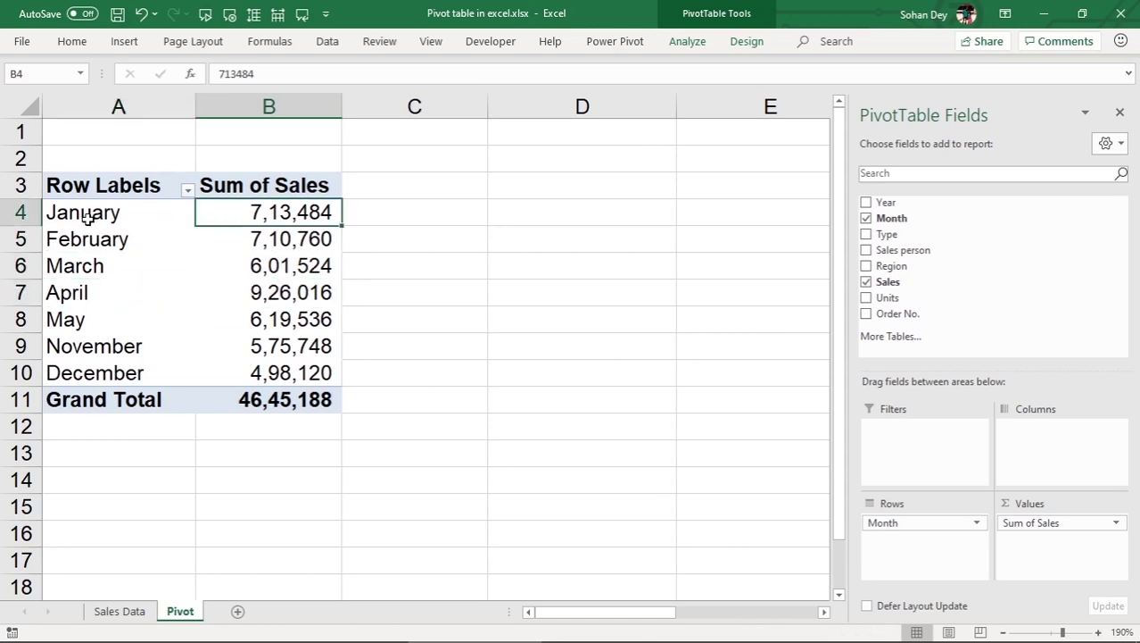
left_click_drag(87, 217, 78, 385)
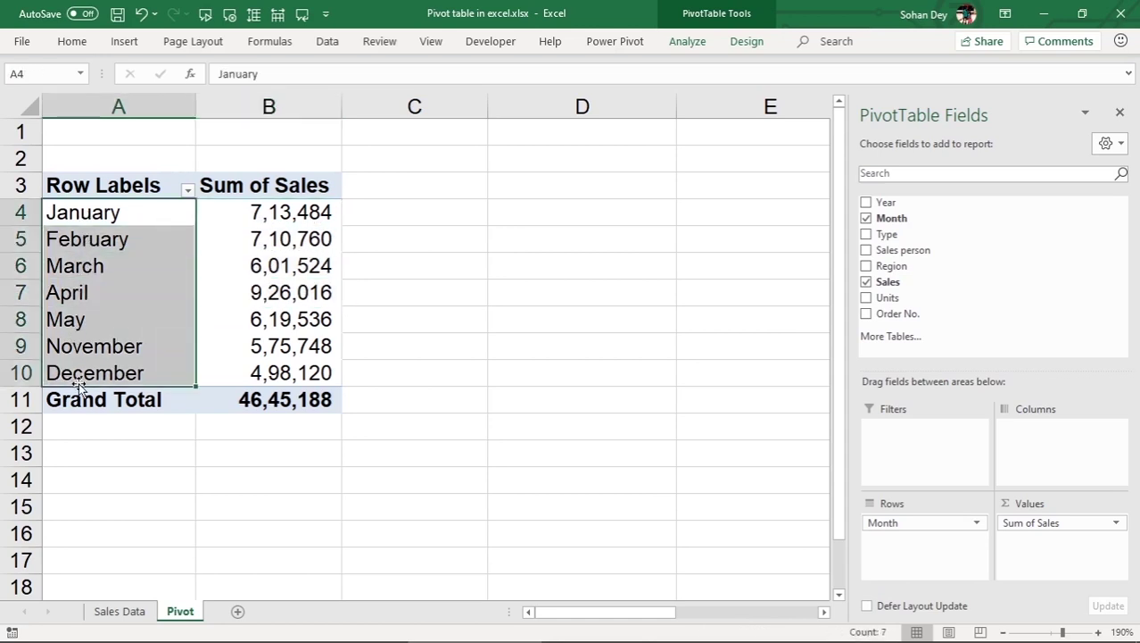
left_click(318, 279)
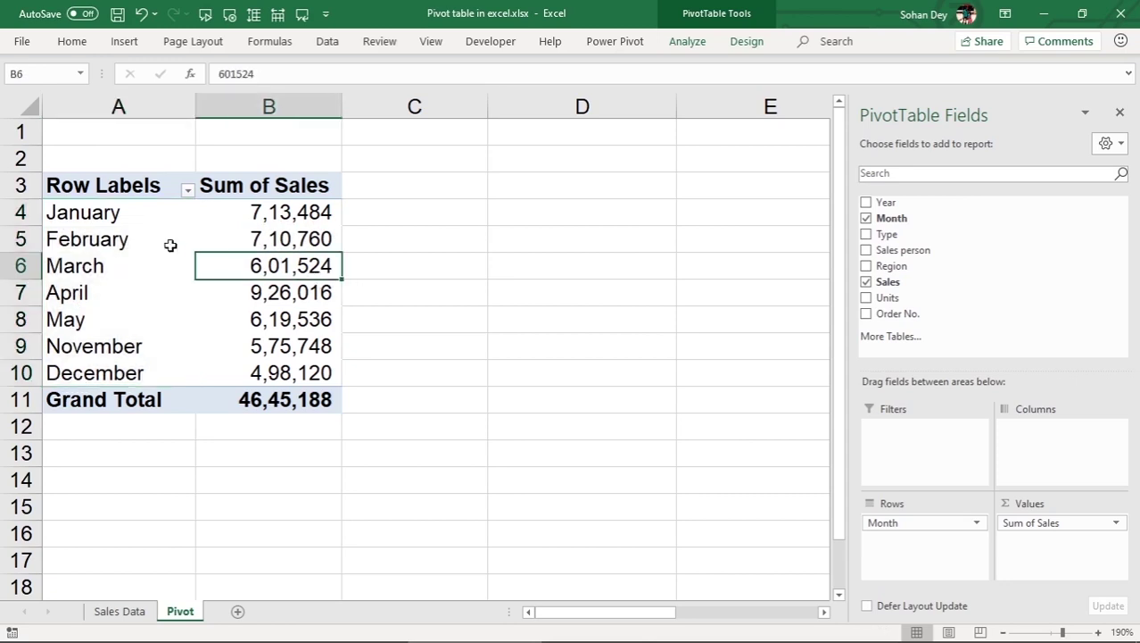
left_click(67, 211)
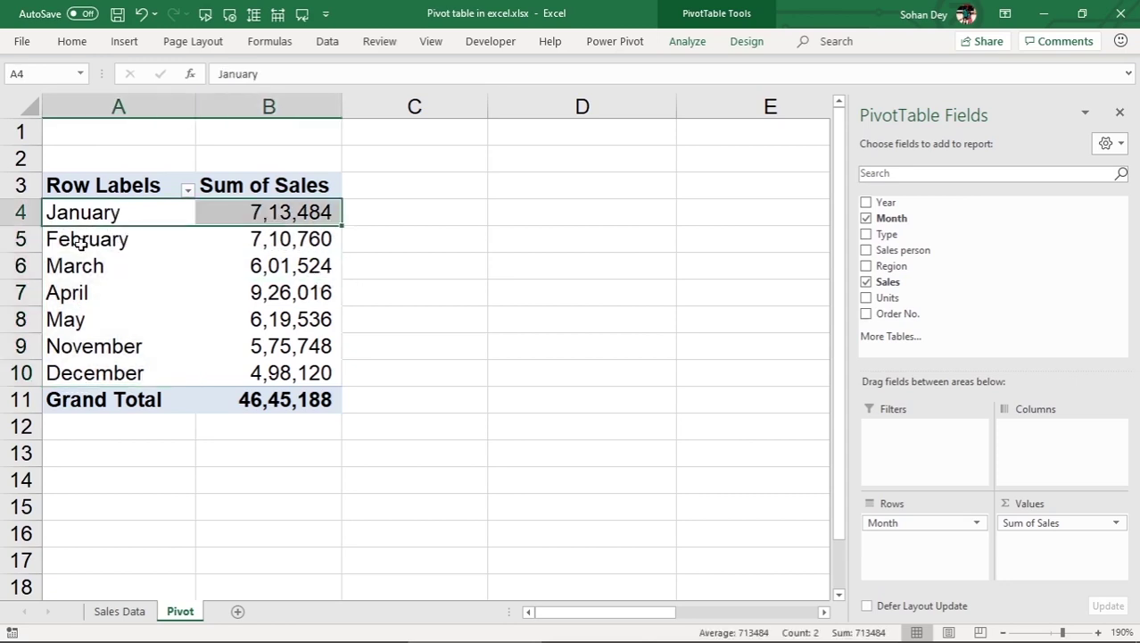
left_click(89, 239)
left_click(58, 260)
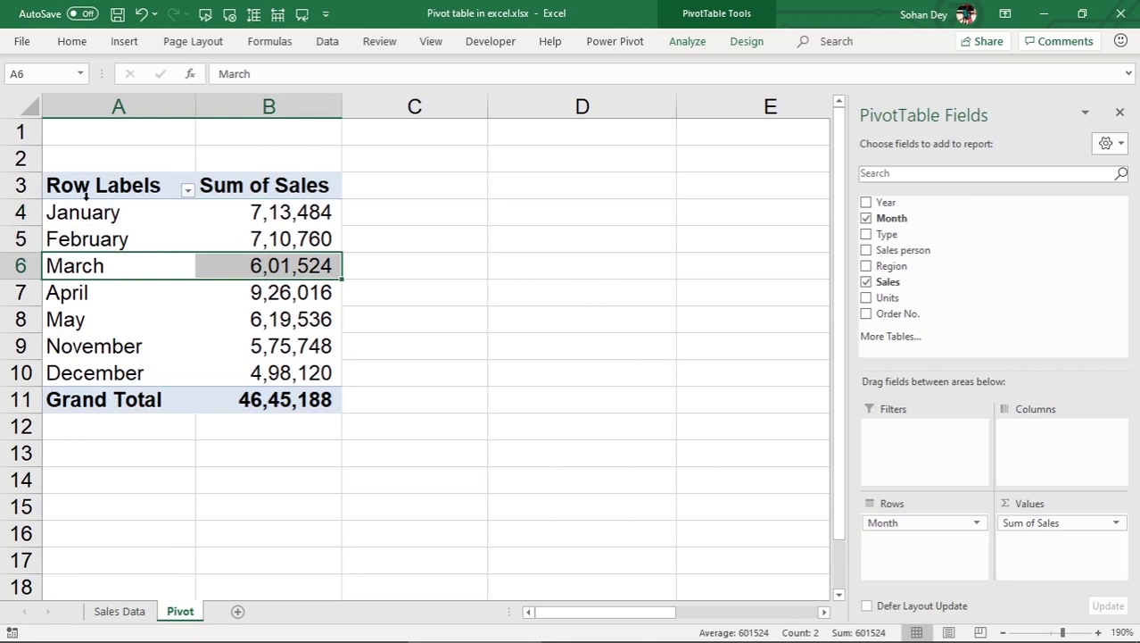
left_click(257, 219)
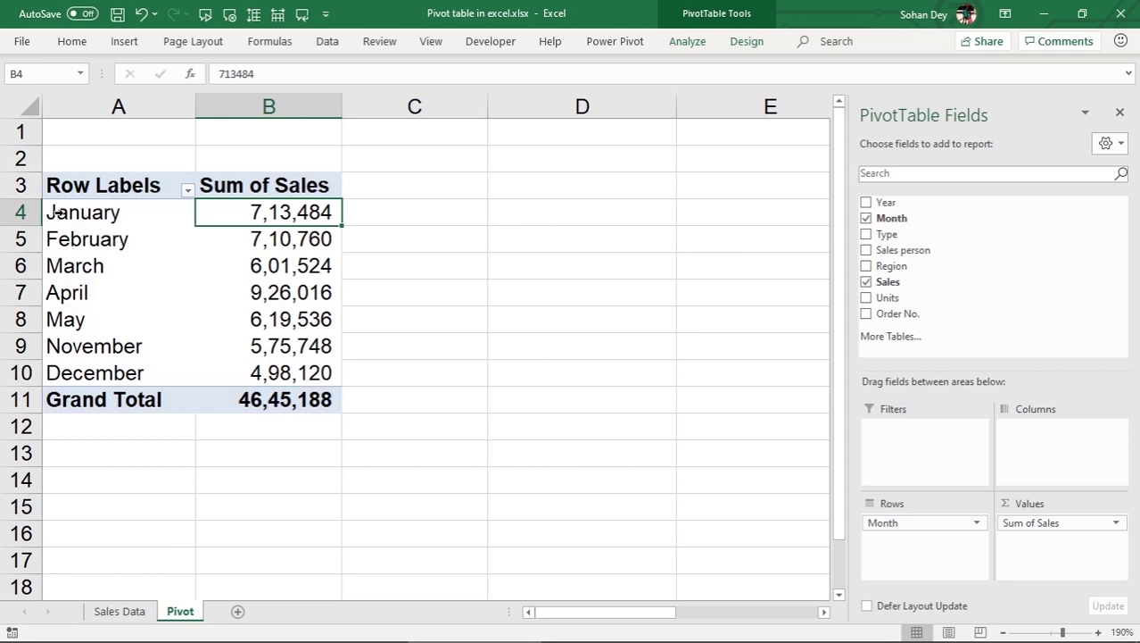
Step: Select the January–March rows (sum 20,25,768) and group them into Group1 with Group Selection
left_click_drag(58, 211, 95, 265)
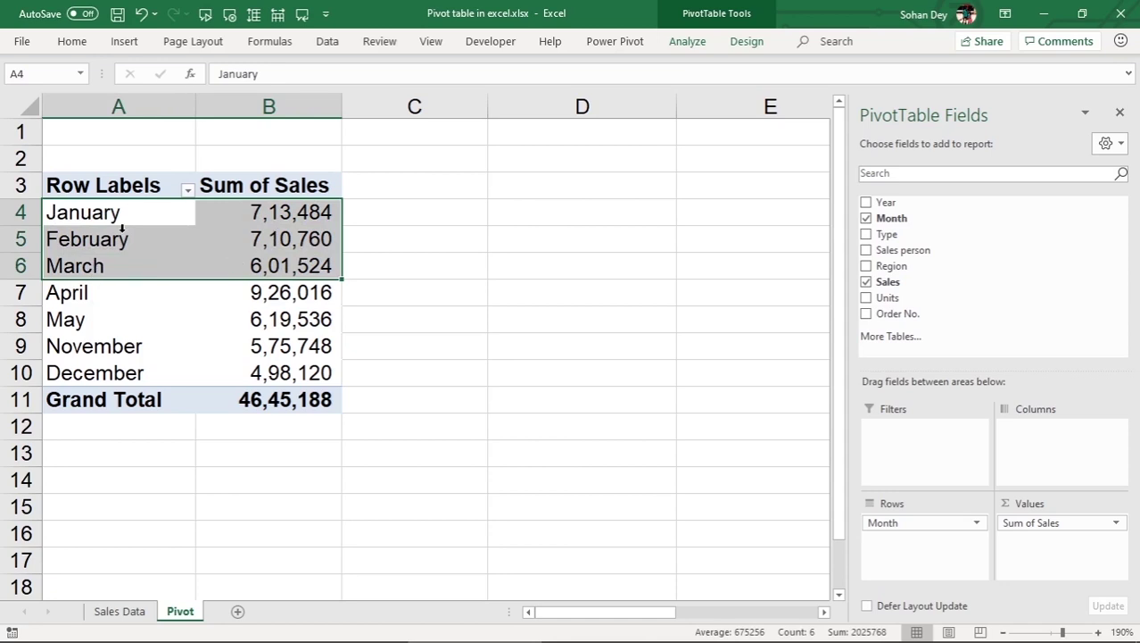
left_click_drag(276, 217, 282, 257)
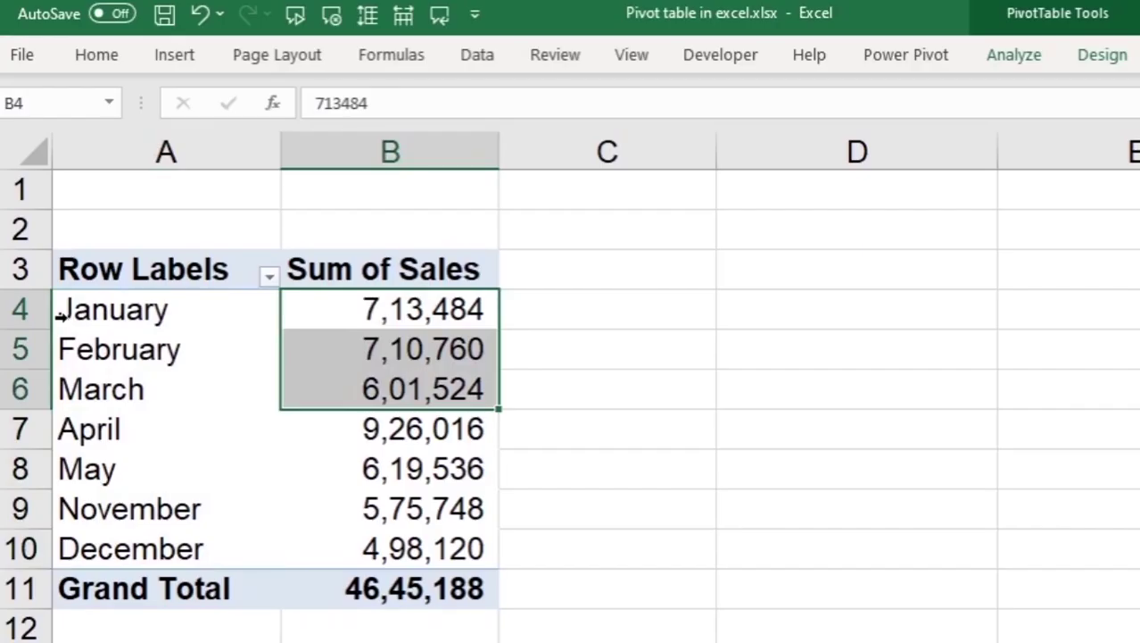
left_click_drag(163, 212, 149, 269)
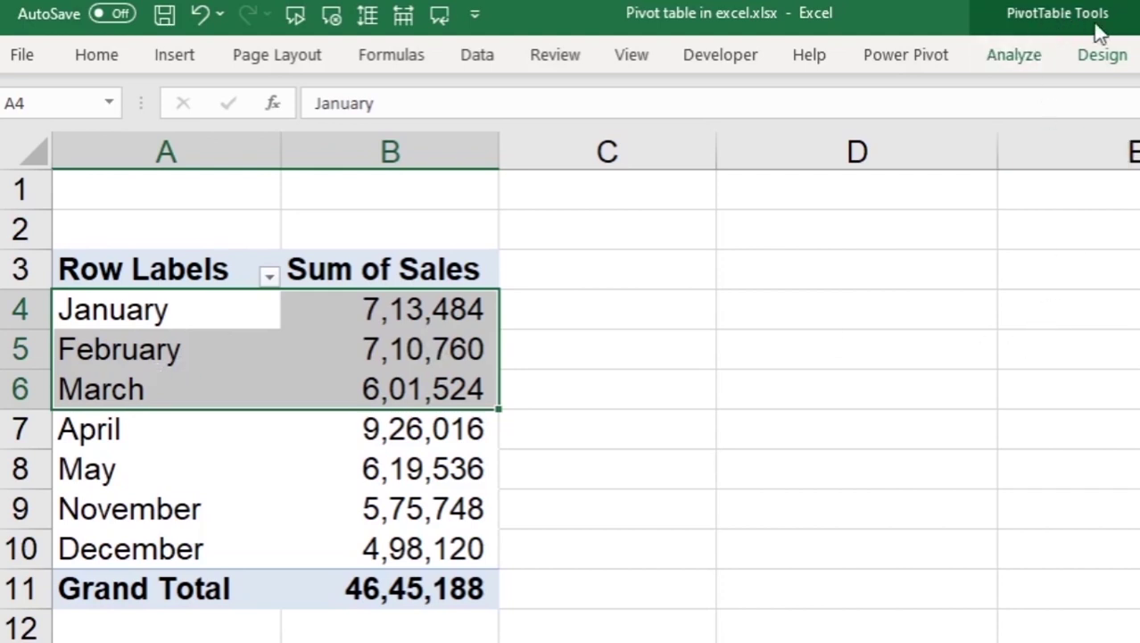
left_click(1020, 61)
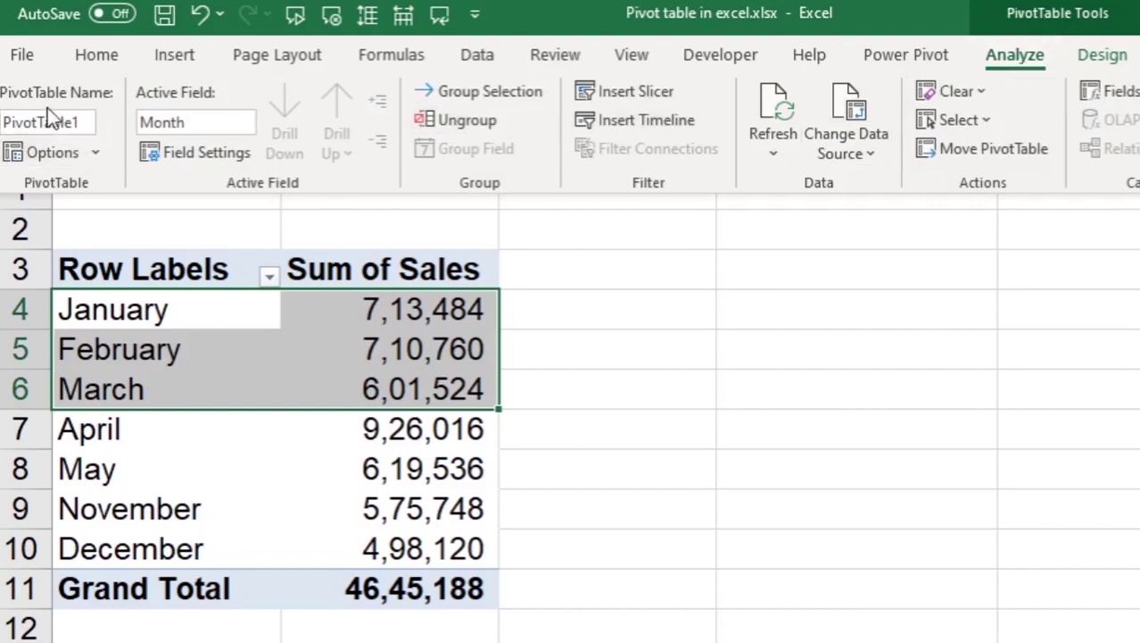
left_click(480, 93)
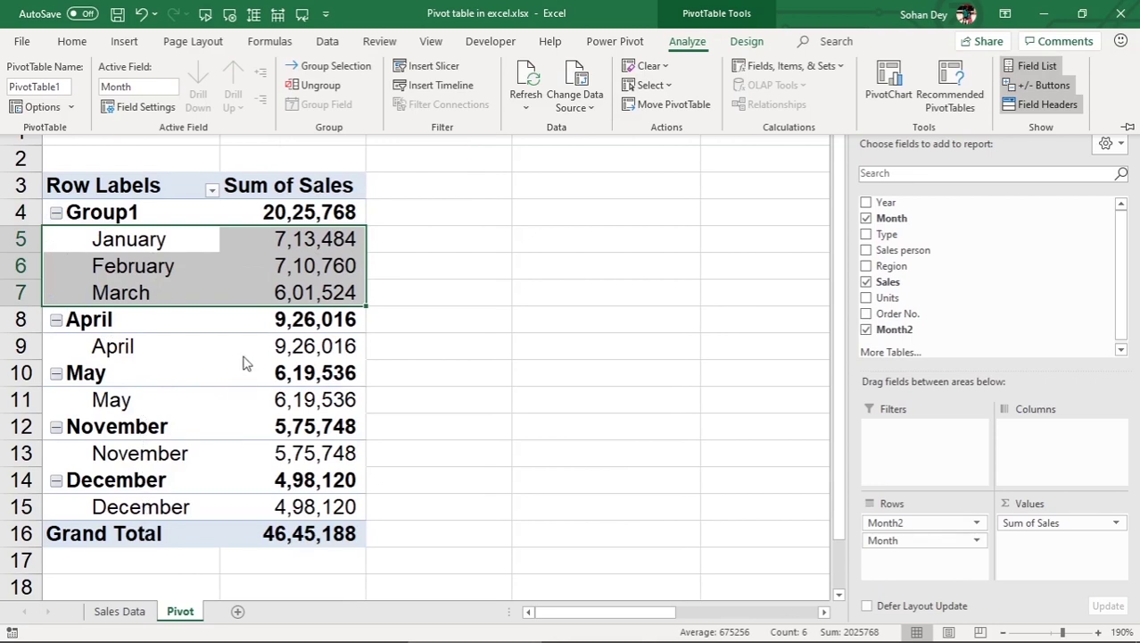
left_click(132, 225)
left_click(129, 214)
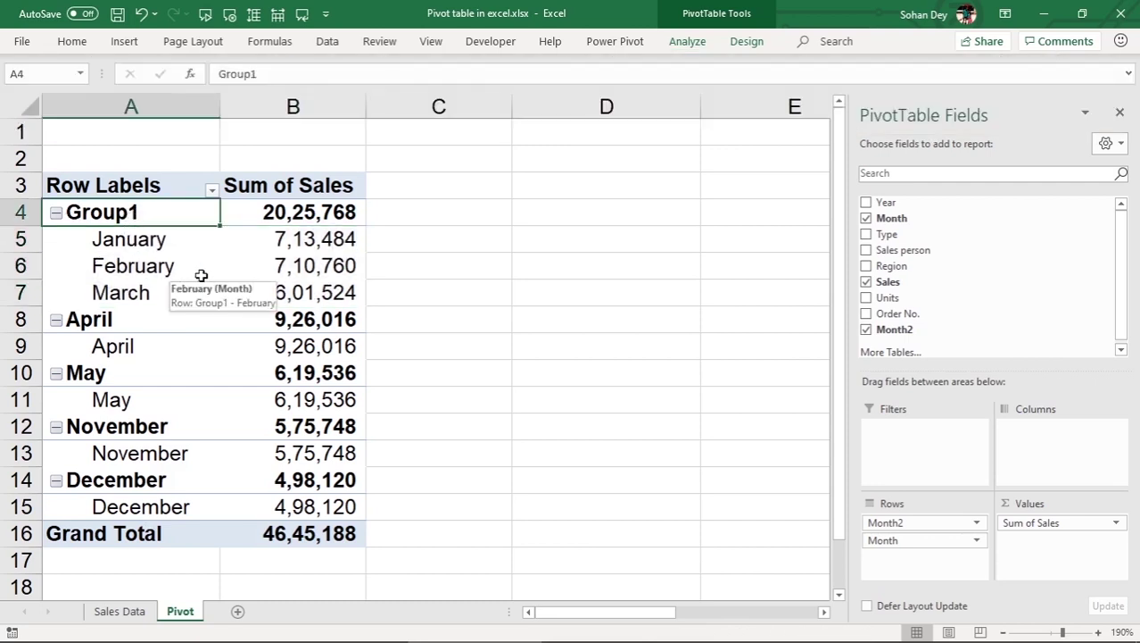
Step: Change the Group1 label in cell A4 to 'Qrt - 1'
double_click(153, 205)
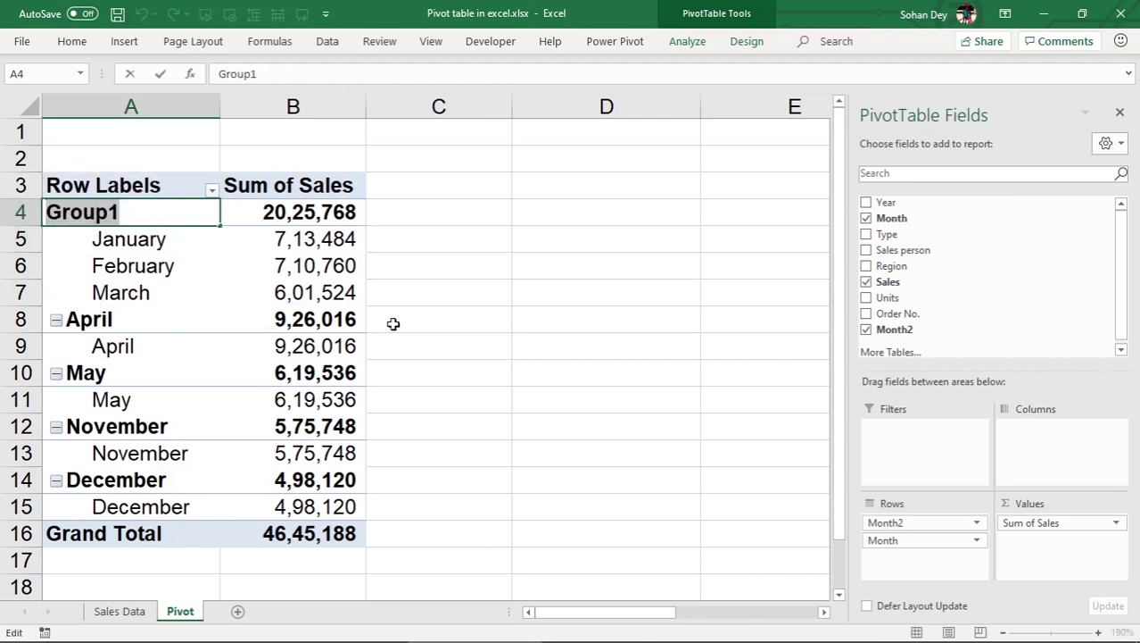
type("Q")
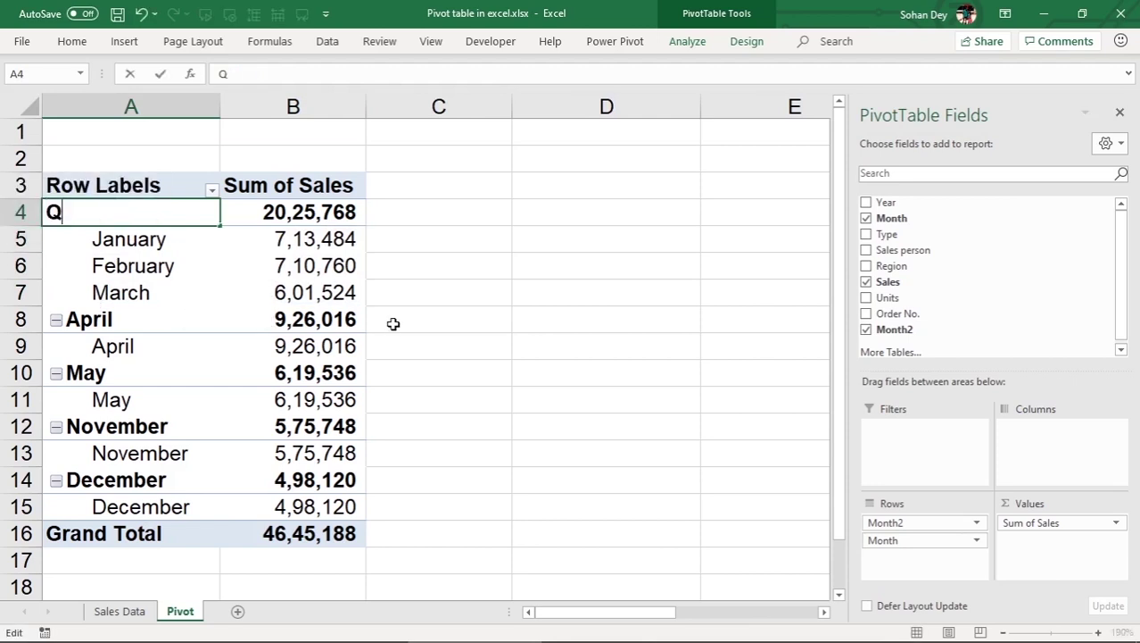
type("rt - ")
type("1")
left_click(511, 273)
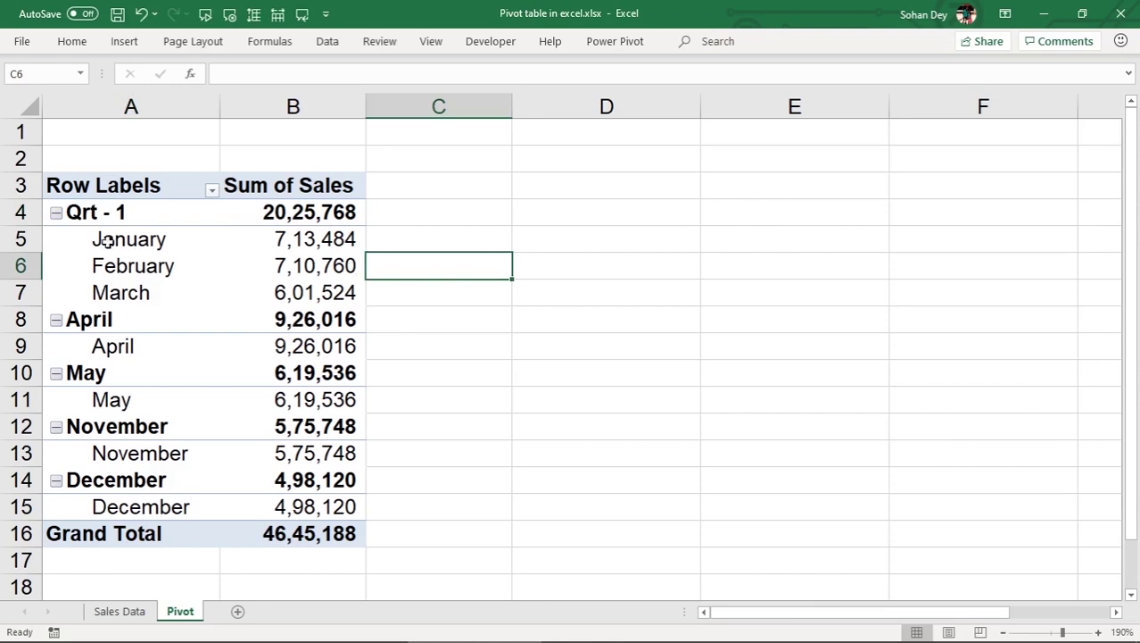
left_click(126, 216)
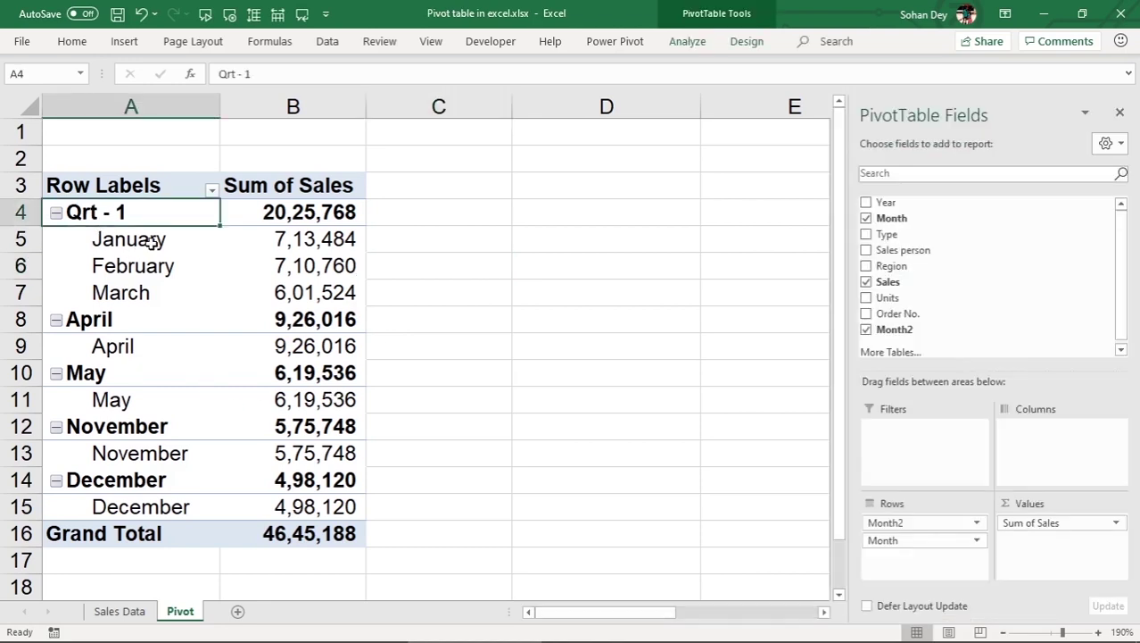
Step: Select the April and May rows and group them into Group2
left_click(131, 319)
left_click(133, 364)
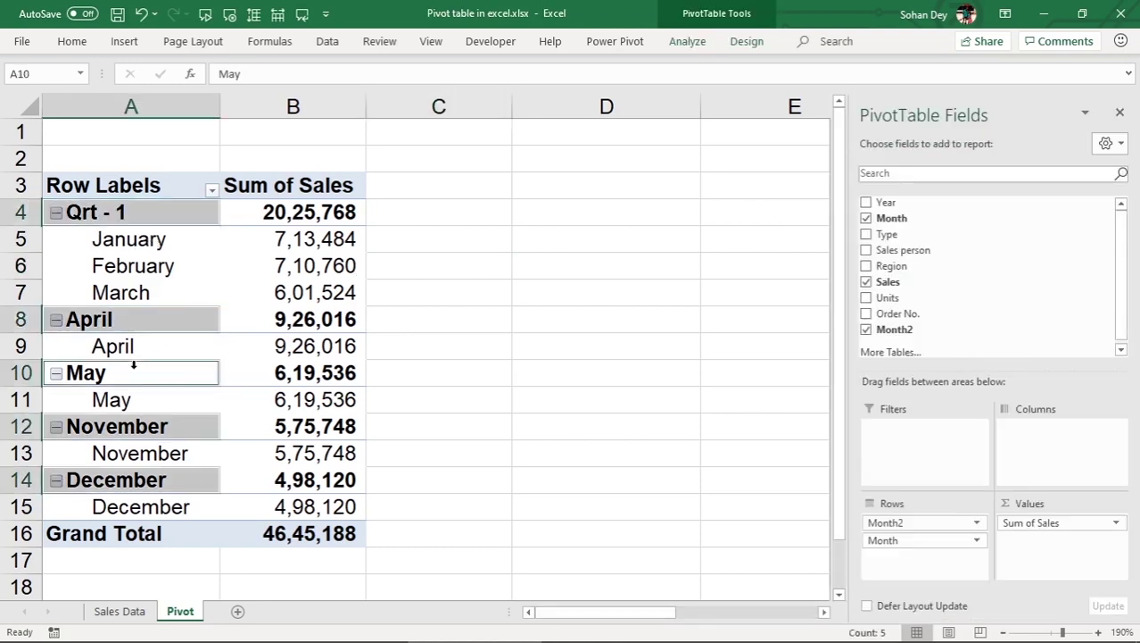
left_click(244, 364)
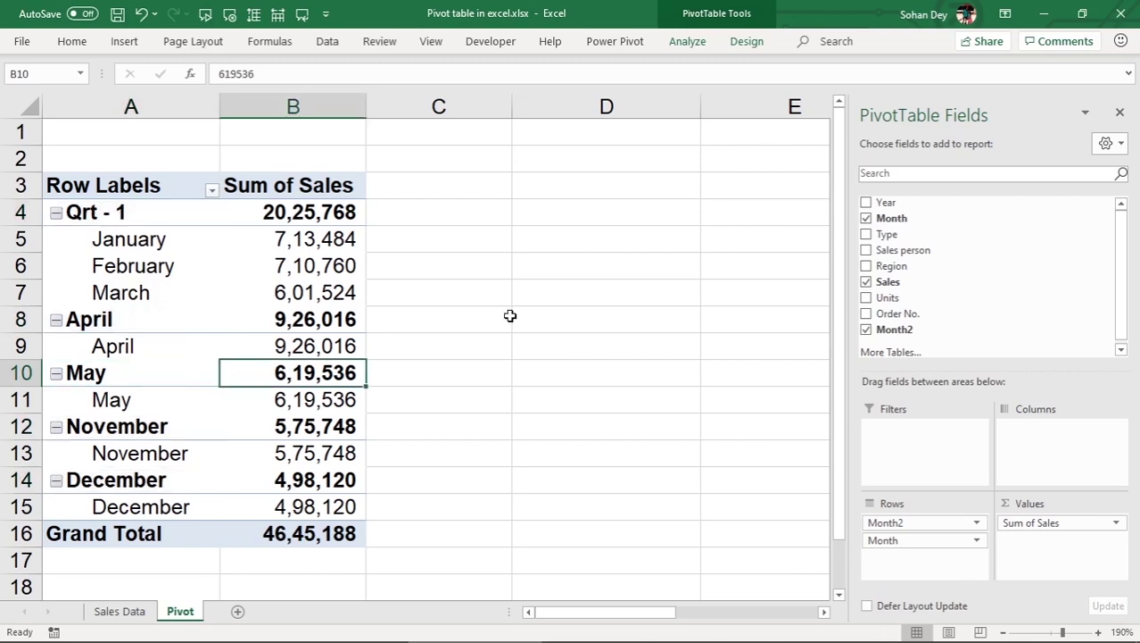
mouse_move(100, 319)
left_mouse_down()
mouse_move(259, 345)
mouse_move(267, 395)
left_mouse_up()
left_click(689, 42)
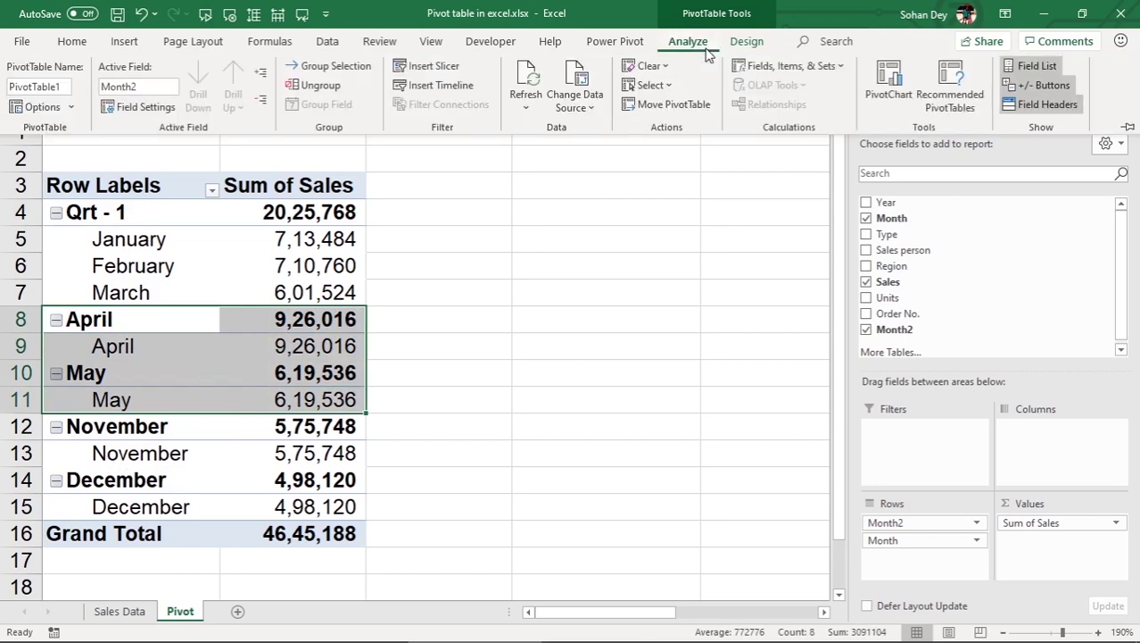
left_click(330, 68)
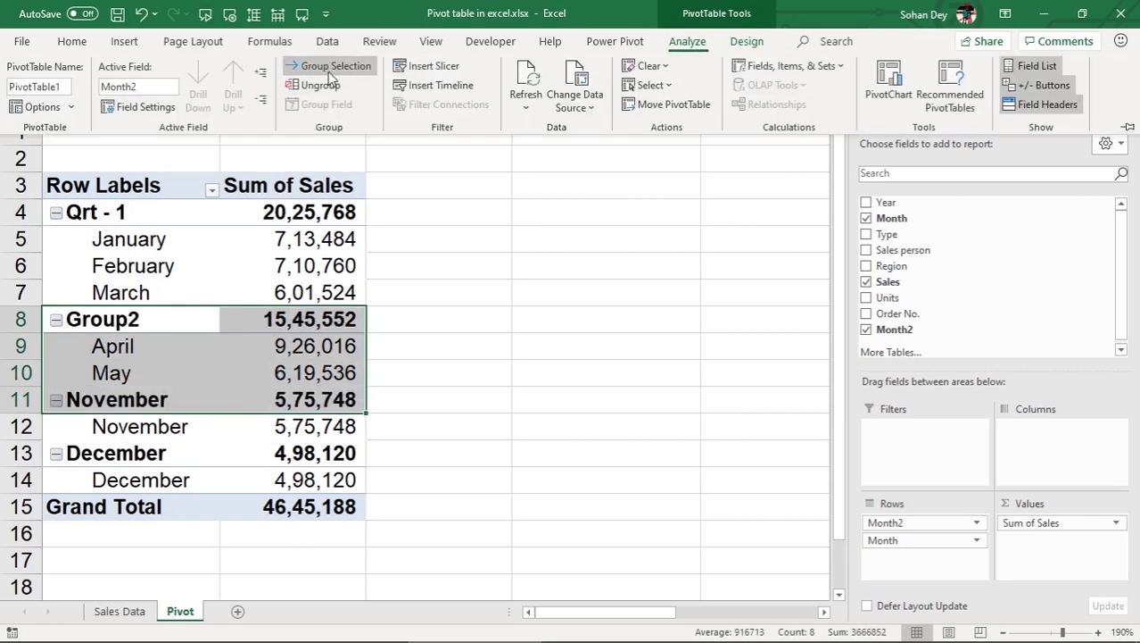
Step: Rename Group2 to 'Qrt - 2' and check both quarter labels
left_click(132, 318)
left_click_drag(130, 346, 132, 366)
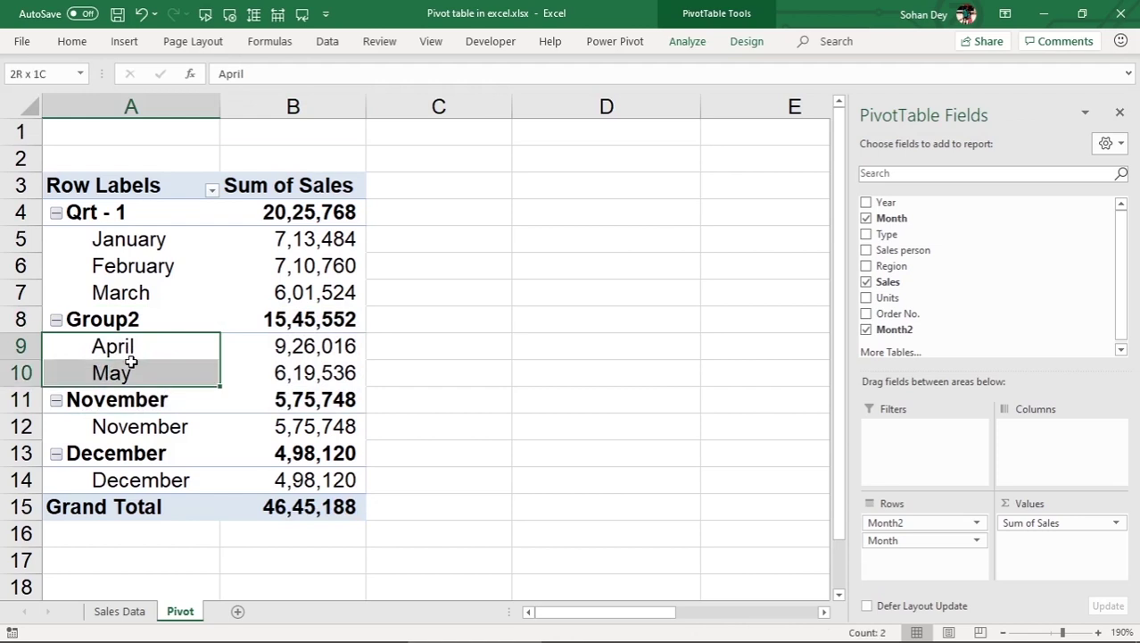
left_click(145, 319)
double_click(152, 320)
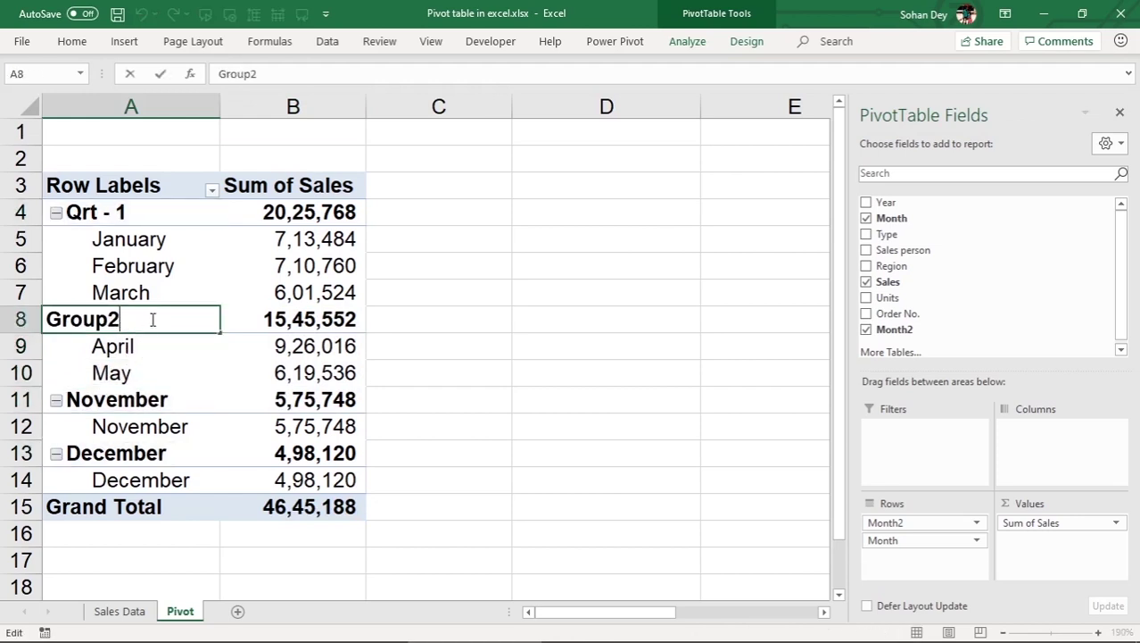
double_click(103, 318)
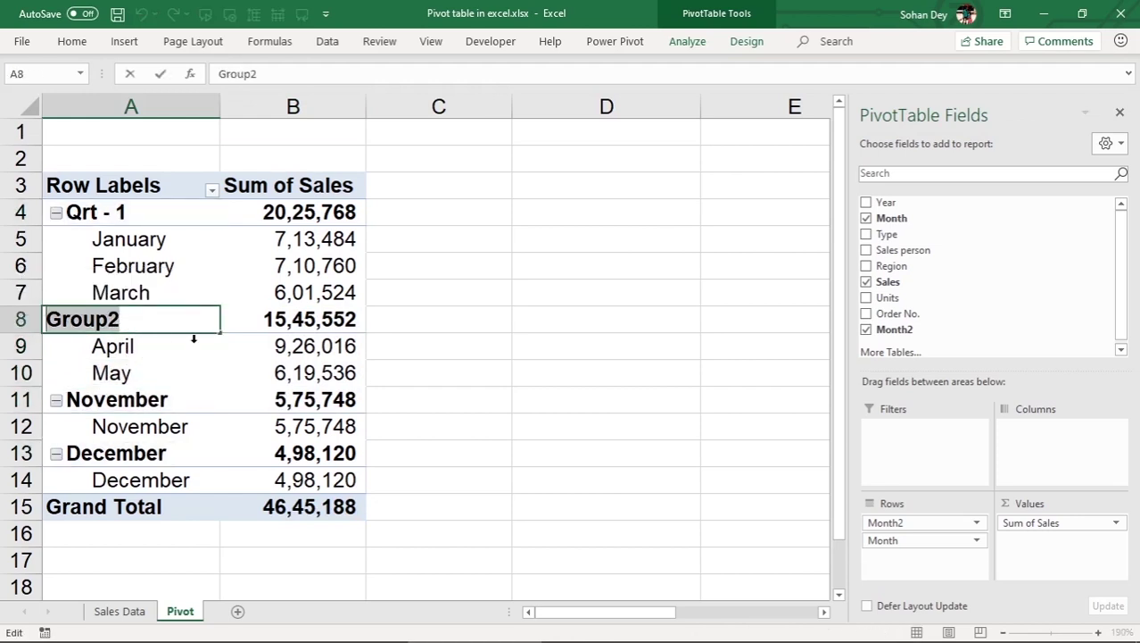
type("Qrt - 1")
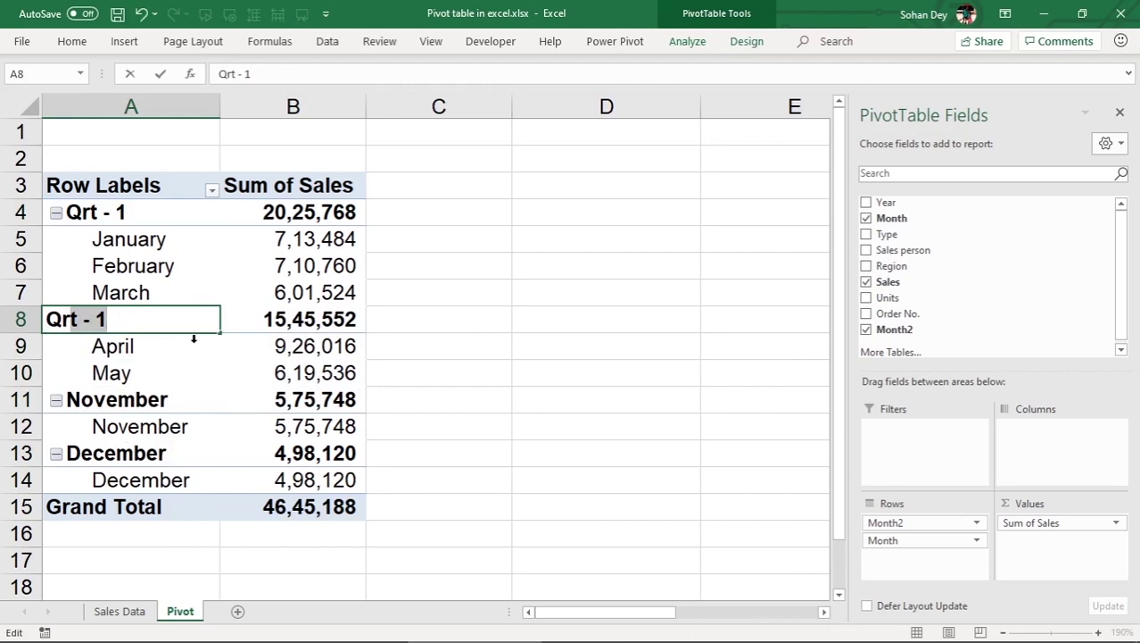
type("2")
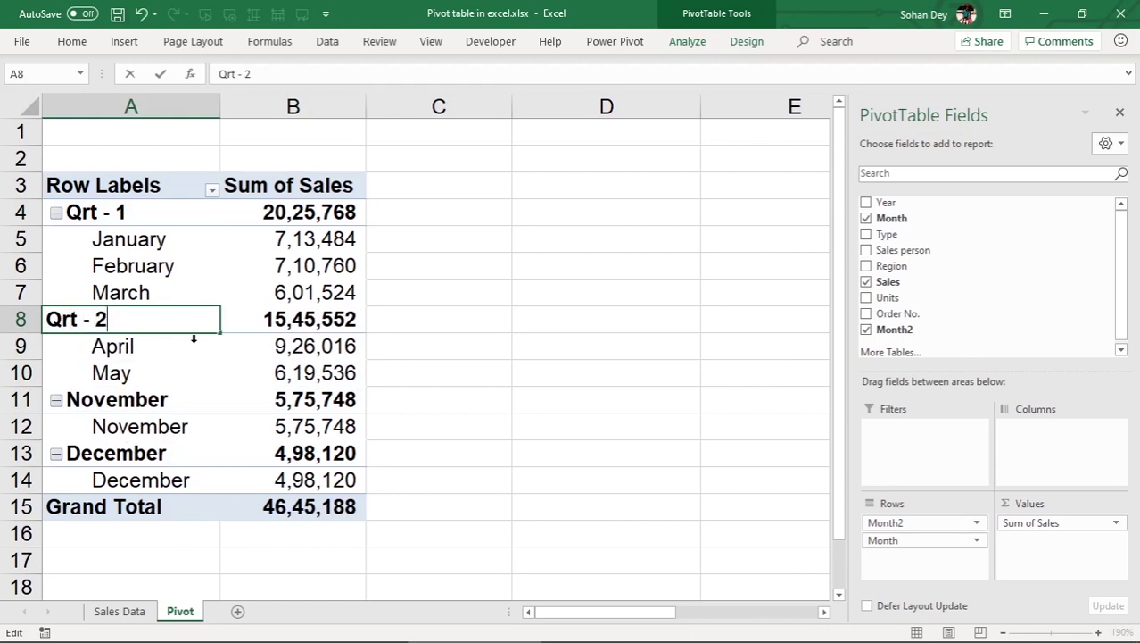
key("Return")
left_click(117, 217)
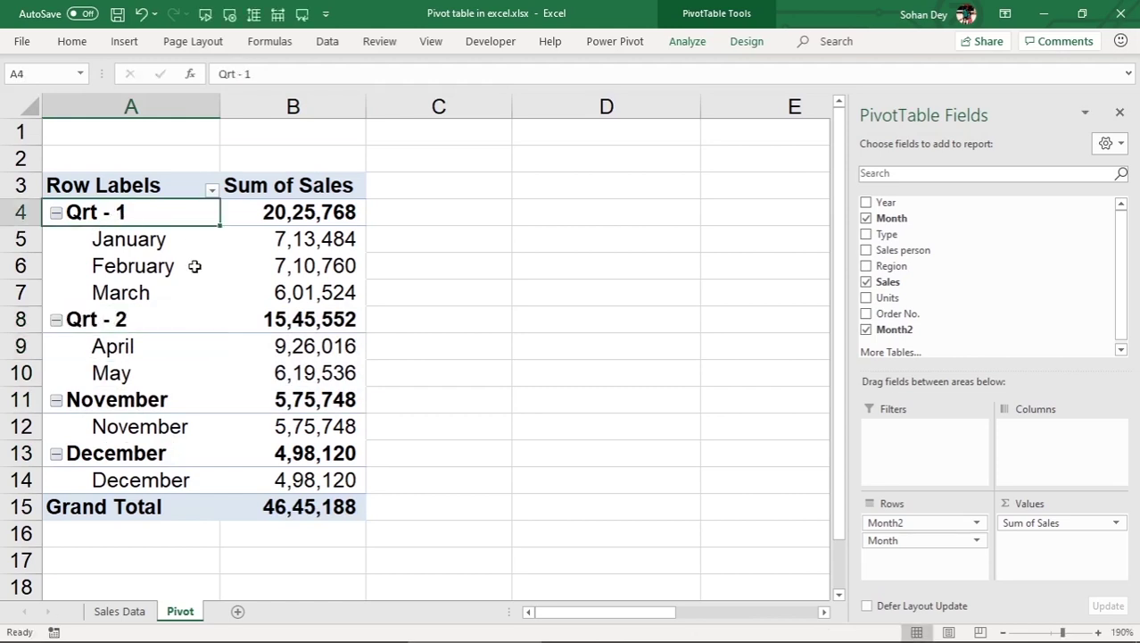
left_click(122, 325)
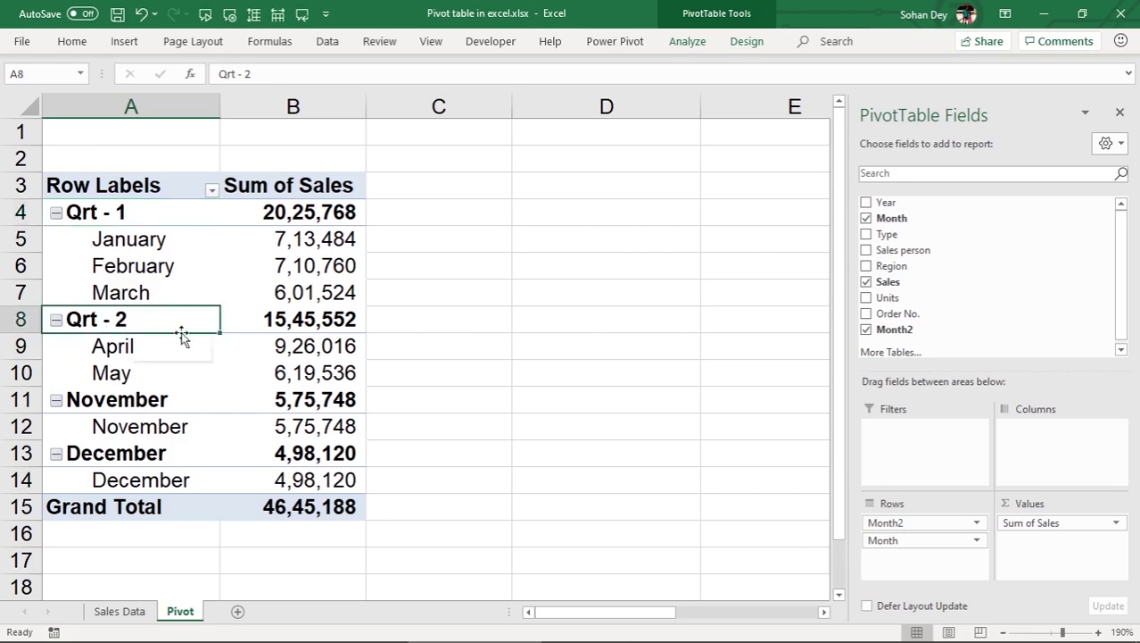
left_click(141, 403)
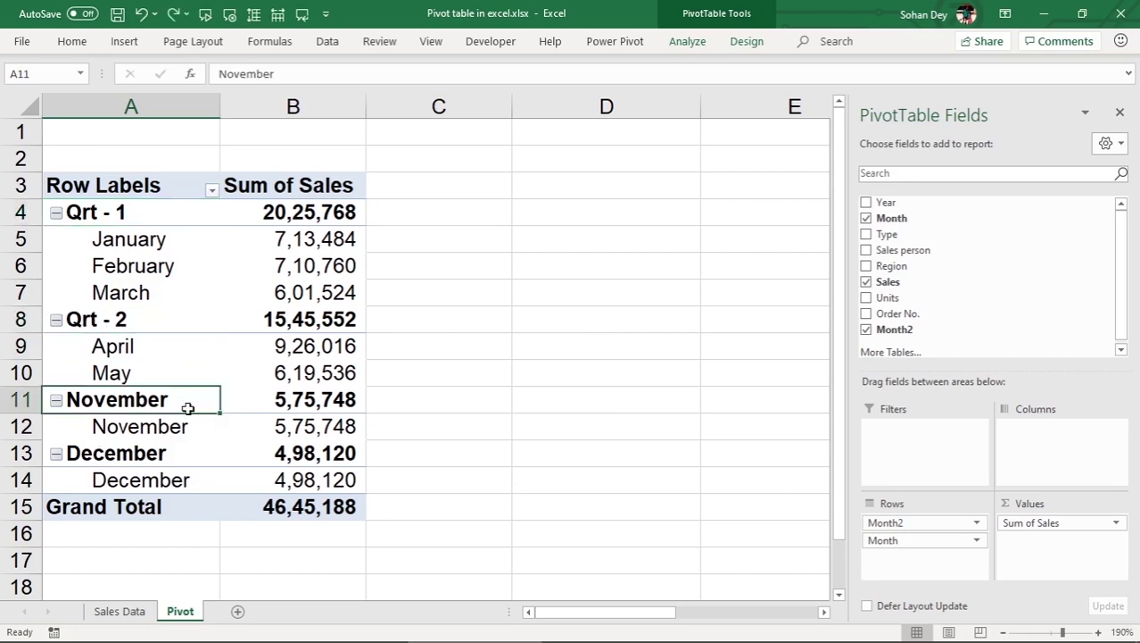
Step: Group the November and December rows into Group3
left_click_drag(180, 399, 328, 480)
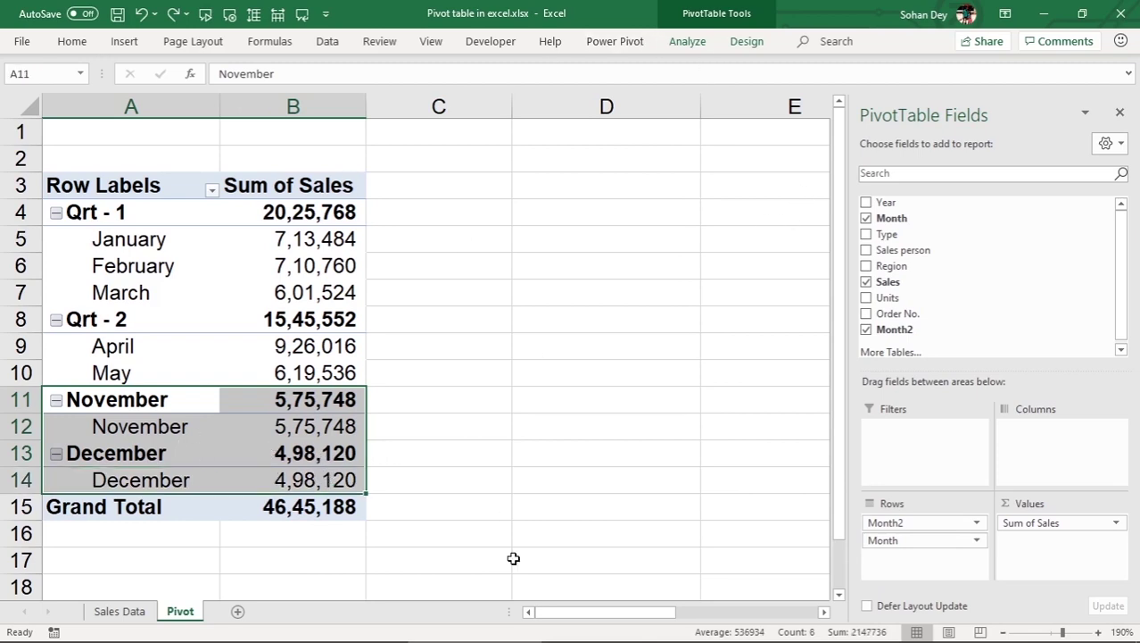
left_click(689, 45)
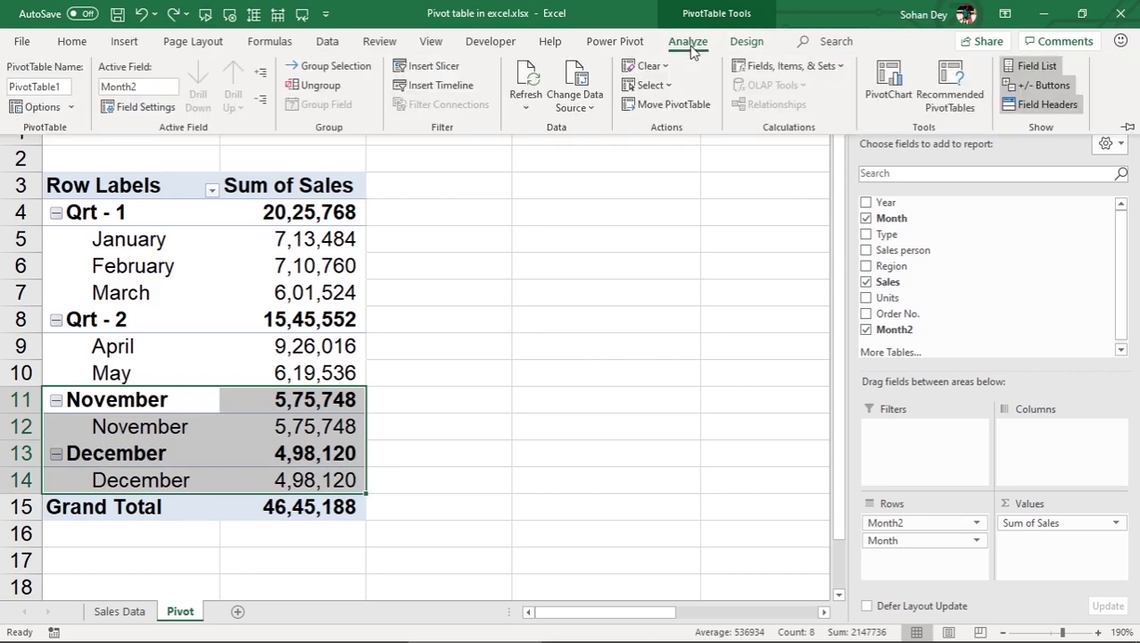
left_click(336, 69)
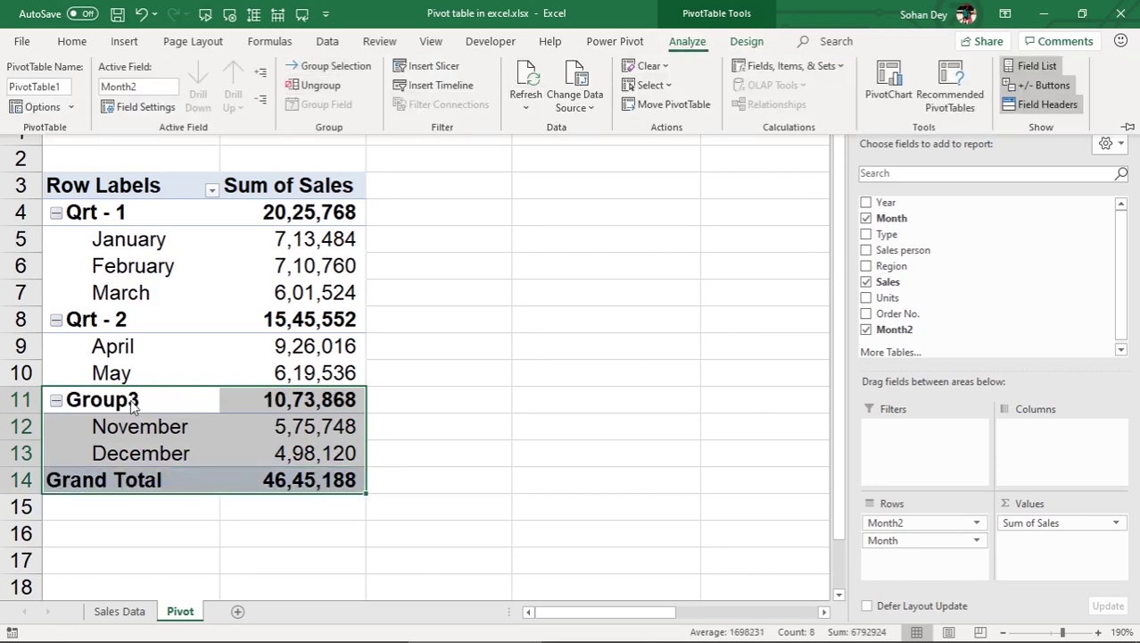
Step: Rename Group3 to 'Qrt - 4', subtotalling 10,73,868
left_click(133, 401)
double_click(157, 404)
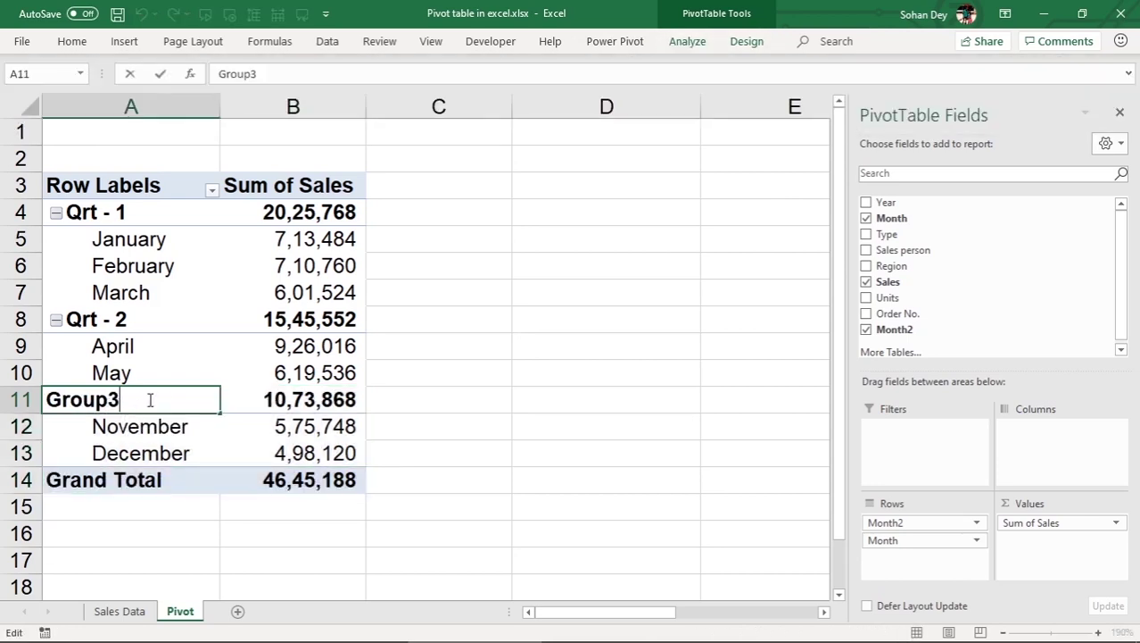
left_click_drag(148, 397, 43, 401)
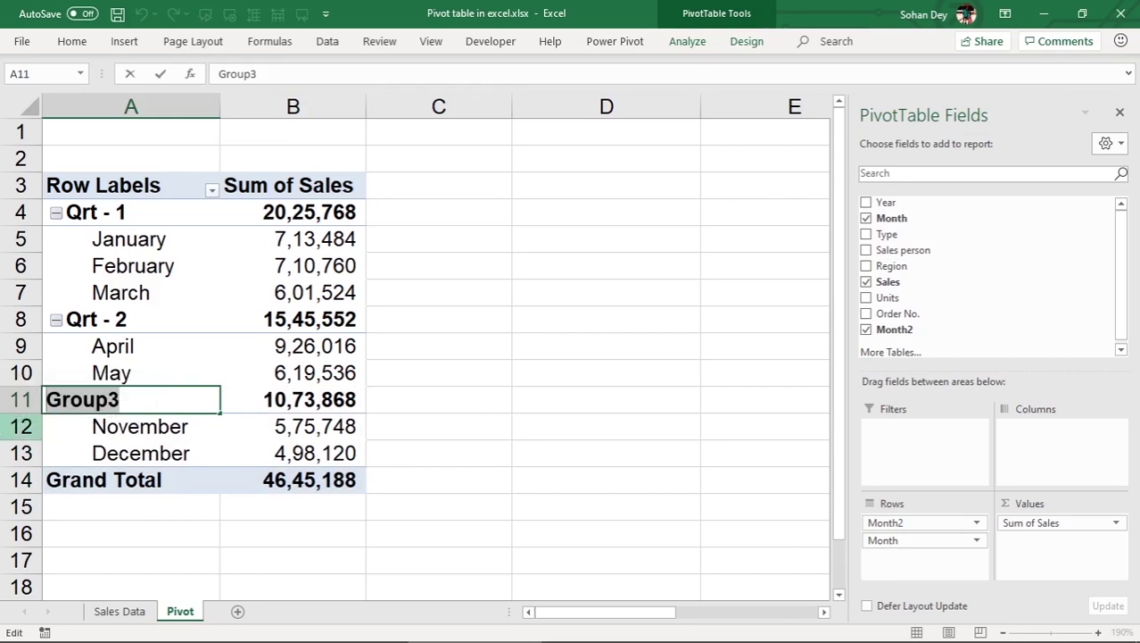
type("Qrt - 4")
left_click(623, 274)
left_click(161, 264)
left_click(133, 252)
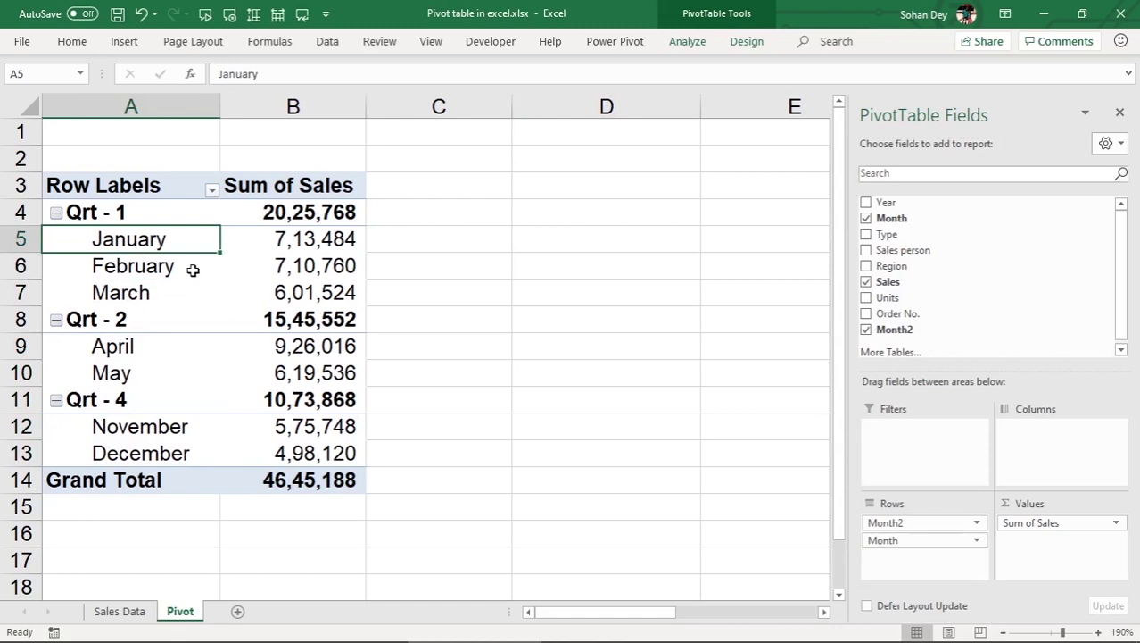
Step: Collapse Qrt - 1, Qrt - 2 and Qrt - 4 using their minus buttons
left_click(55, 214)
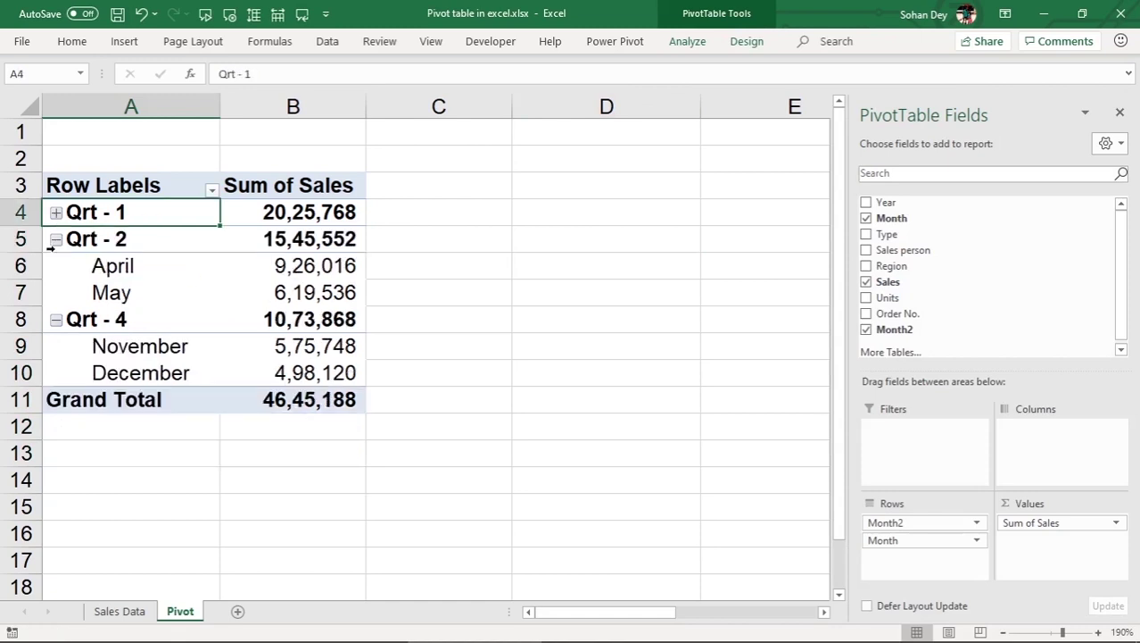
left_click(56, 240)
left_click(56, 265)
left_click_drag(237, 215, 282, 265)
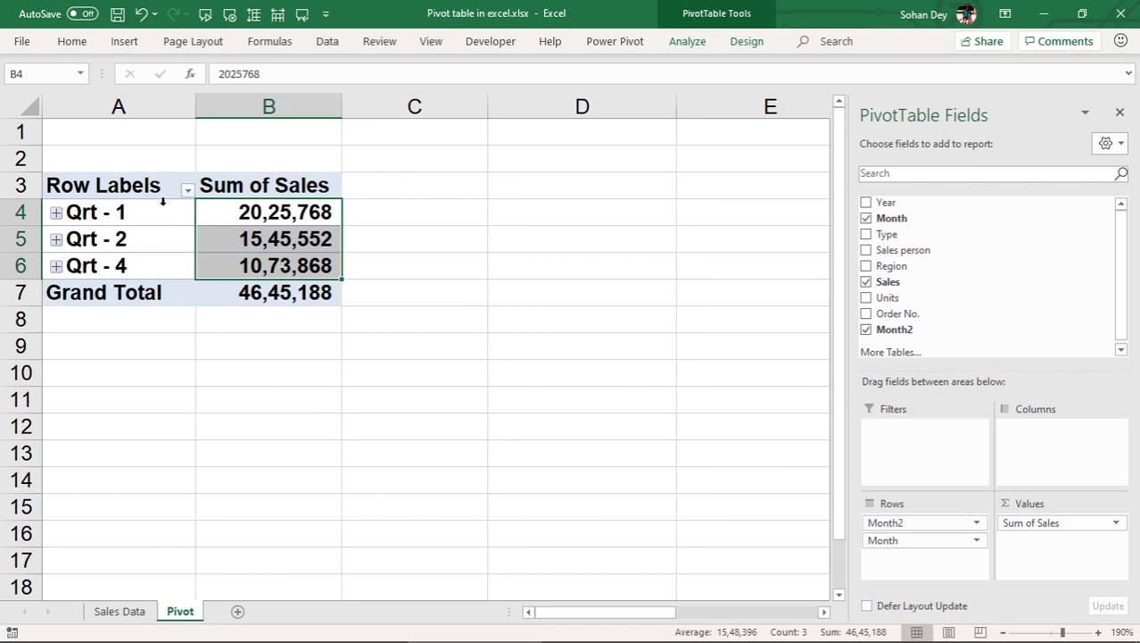
Step: Check each quarter's label and total against the 46,45,188 Grand Total
left_click(258, 211)
left_click(148, 247)
left_click(290, 241)
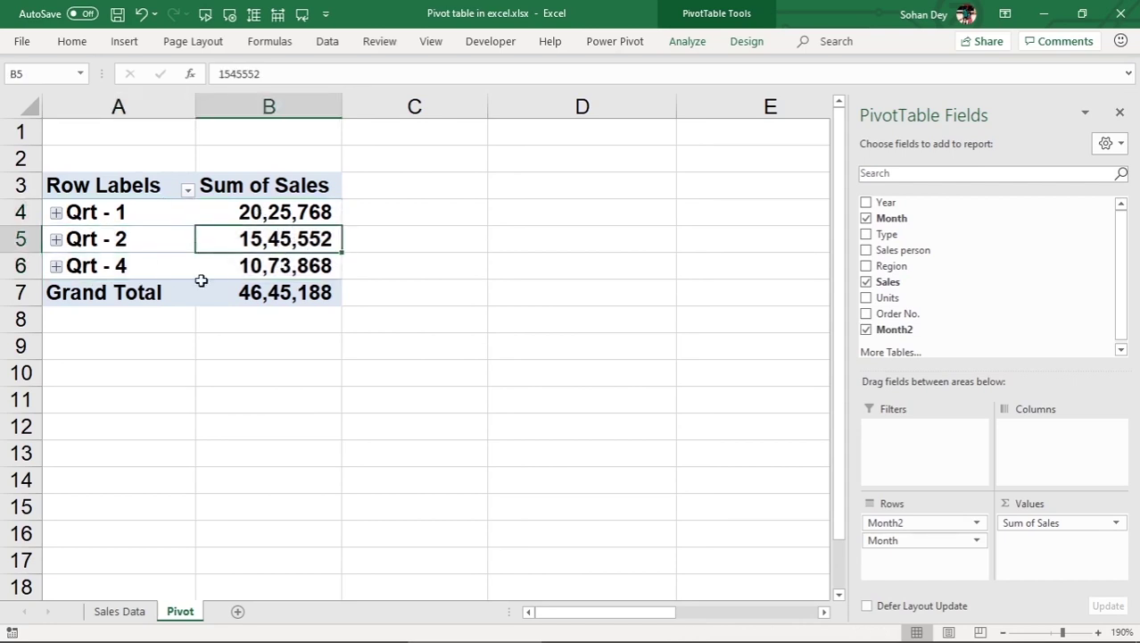
left_click(93, 268)
left_click(278, 263)
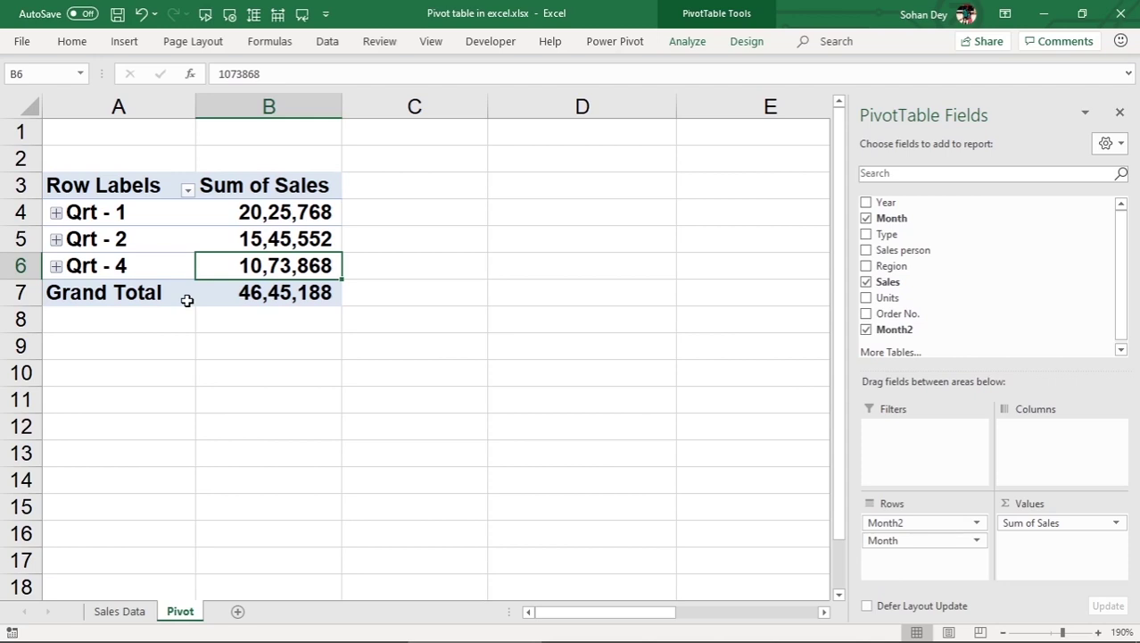
left_click(264, 210)
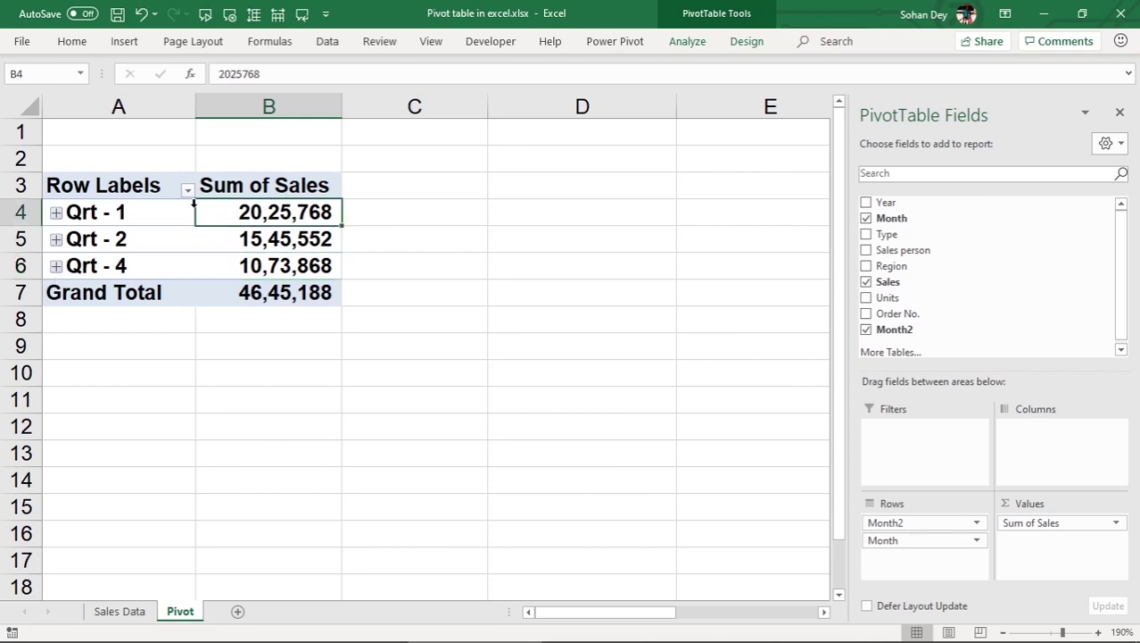
left_click(55, 213)
left_click_drag(111, 238, 132, 287)
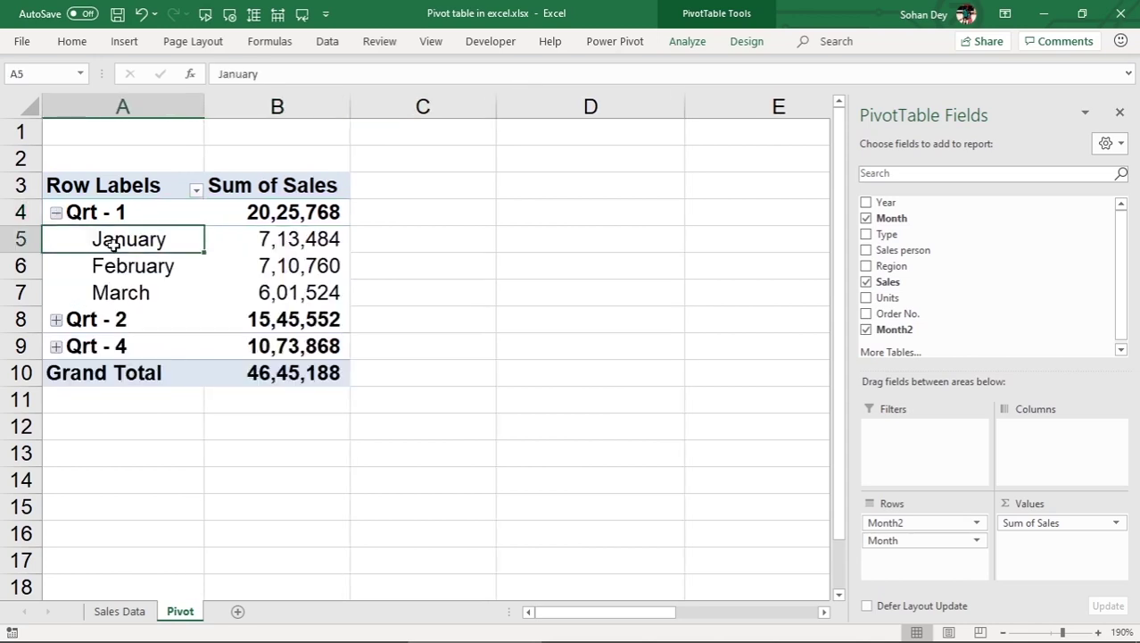
left_click(55, 213)
left_click(278, 239)
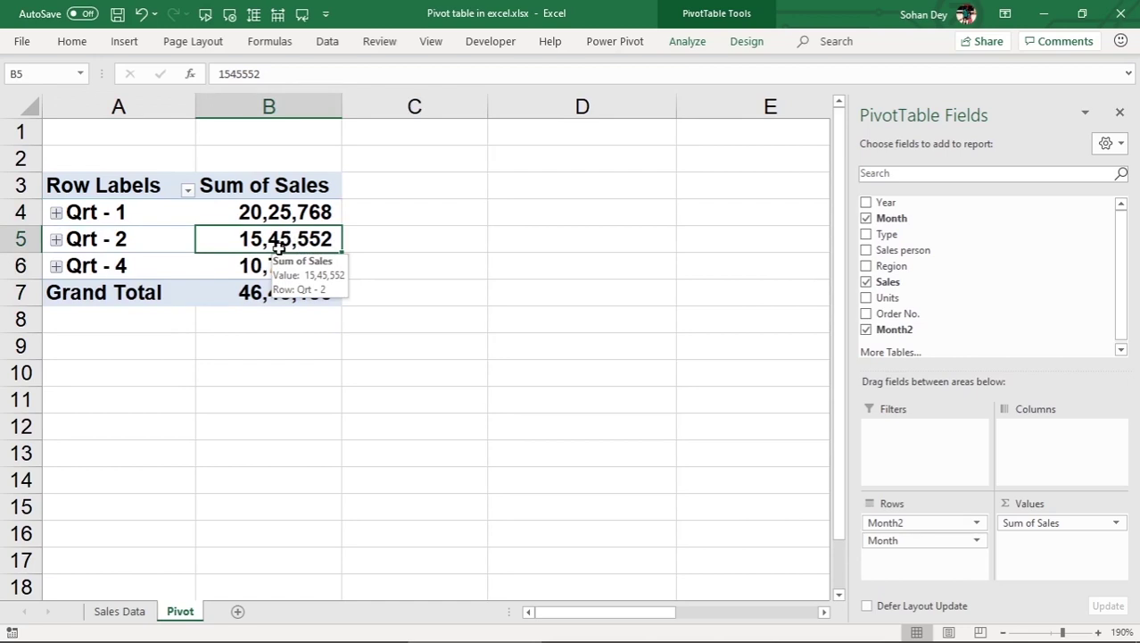
mouse_move(282, 213)
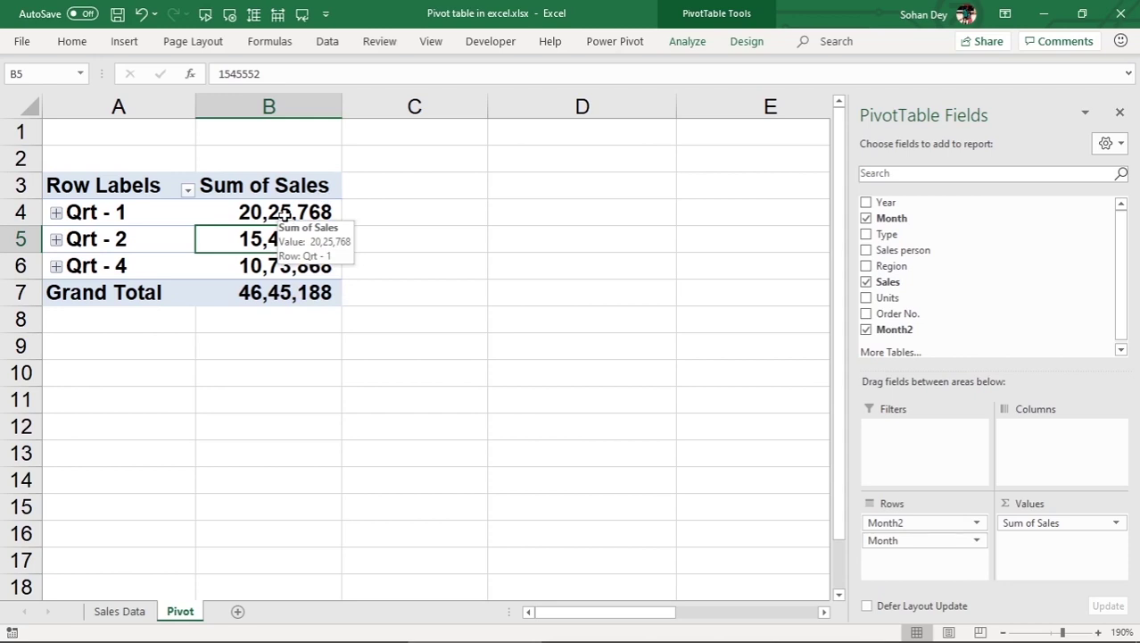
left_click(170, 219)
mouse_move(243, 291)
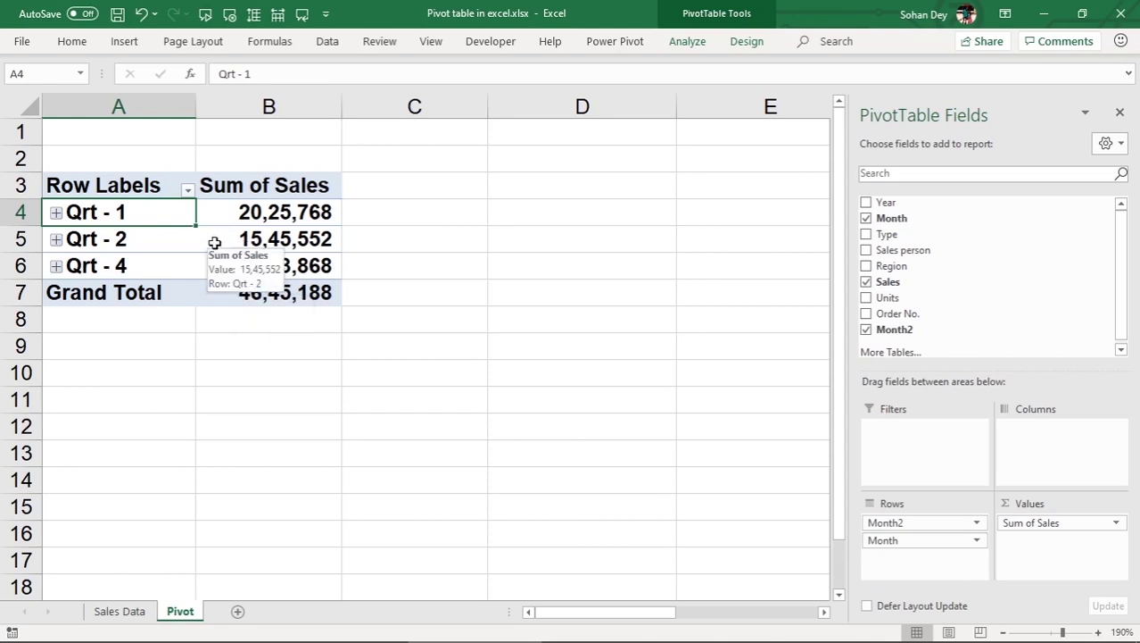
mouse_move(229, 211)
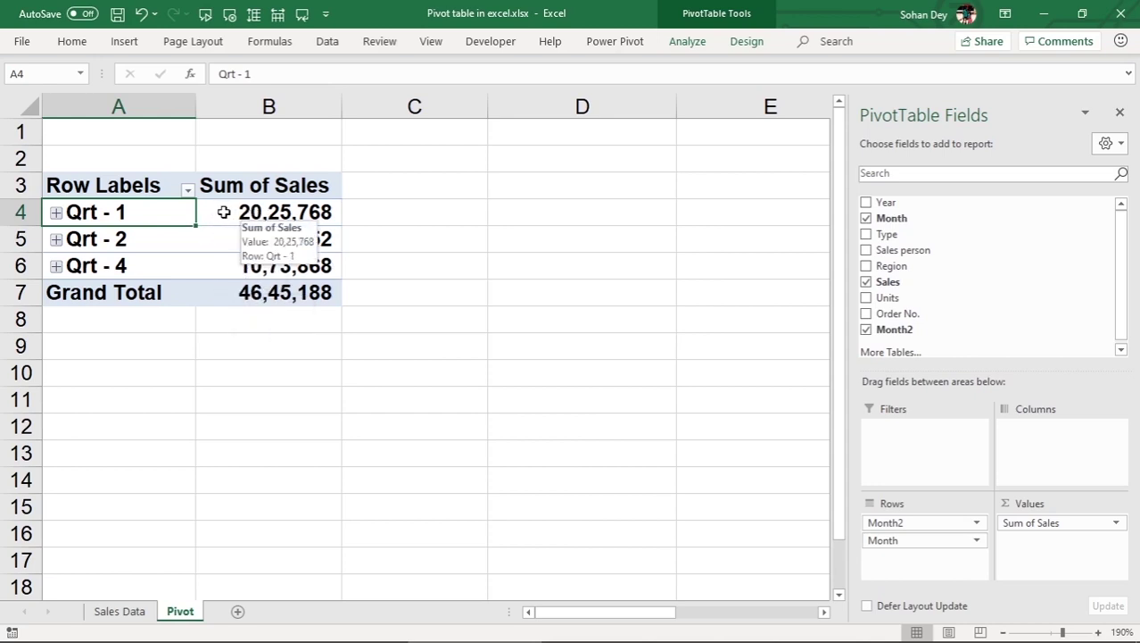